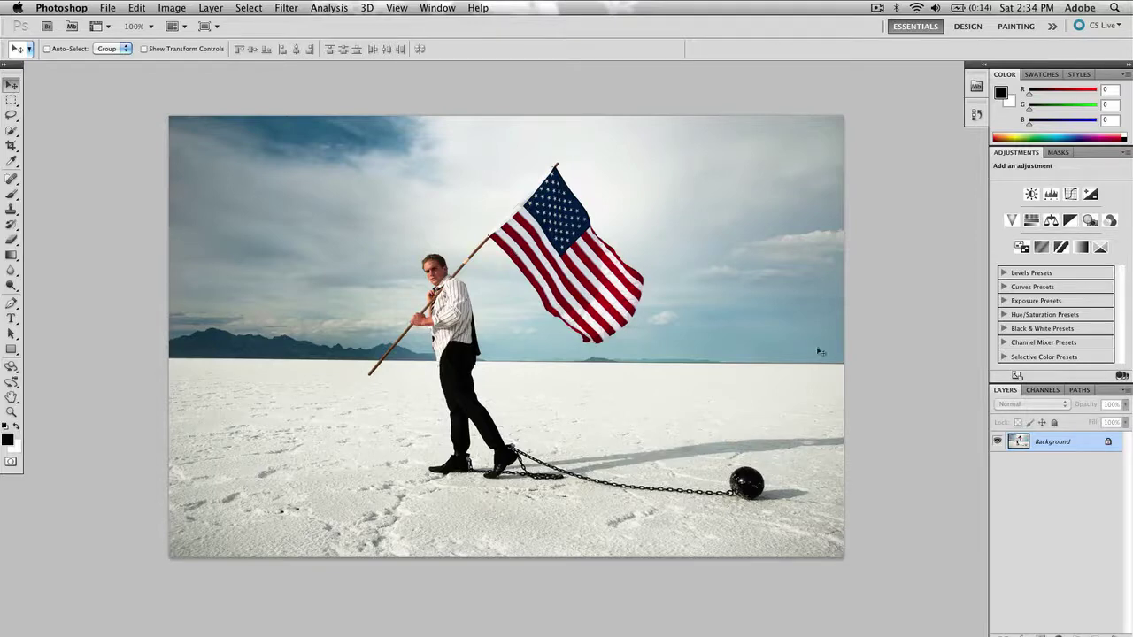
Switch from the Move tool to the Rectangular Marquee tool with M
key("m")
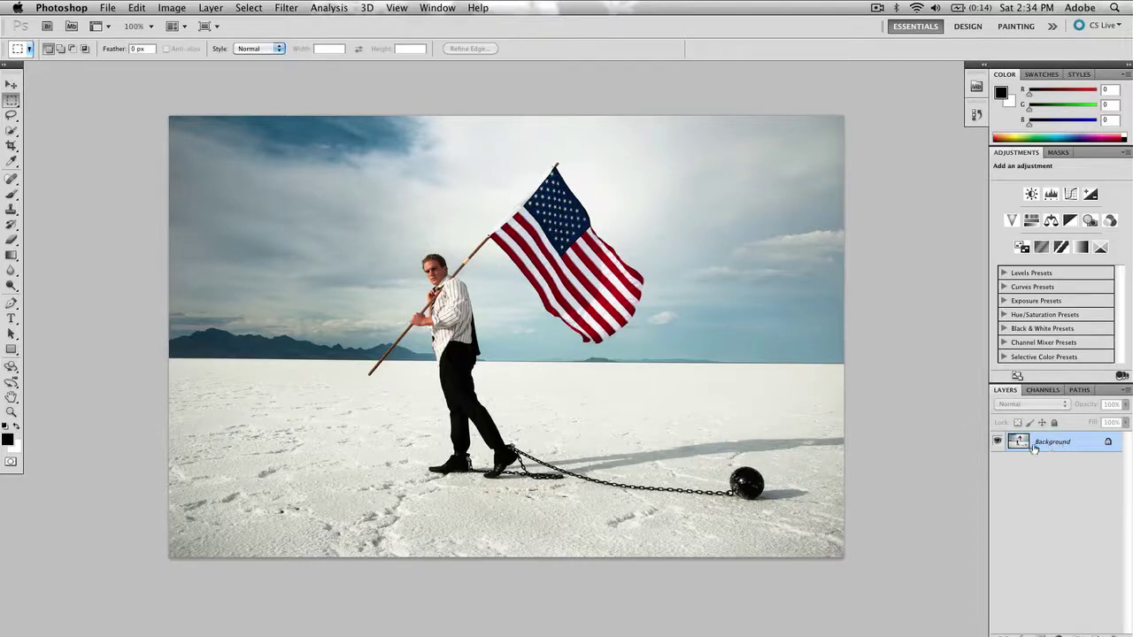
Convert the Background into Layer 0 and add a white-filled Layer 1 beneath it
double_click(1039, 447)
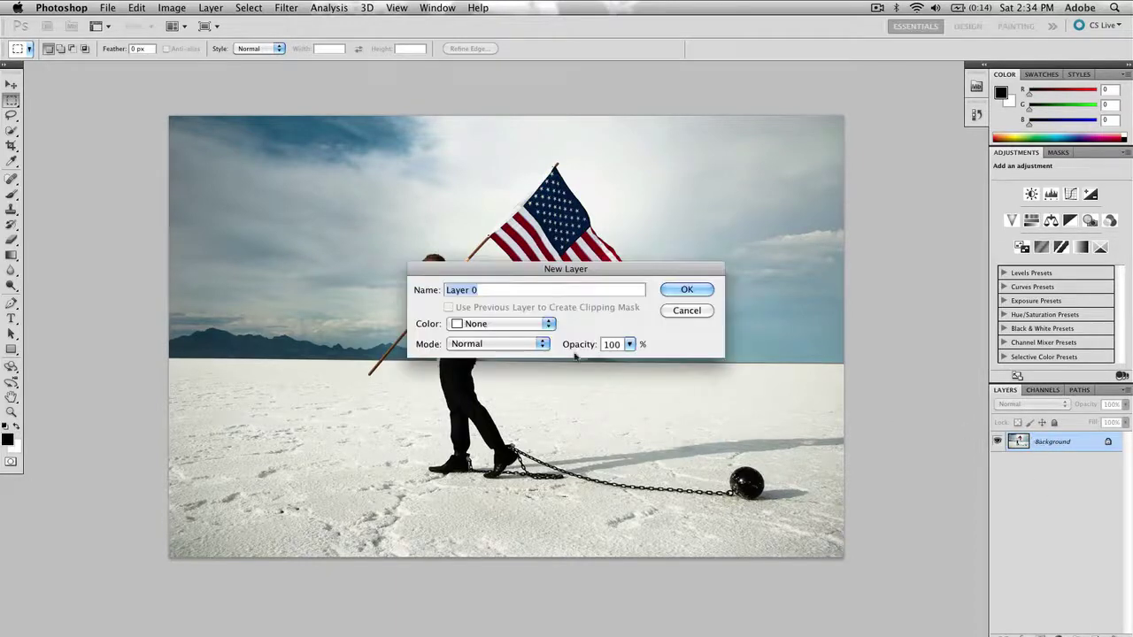
left_click(687, 290)
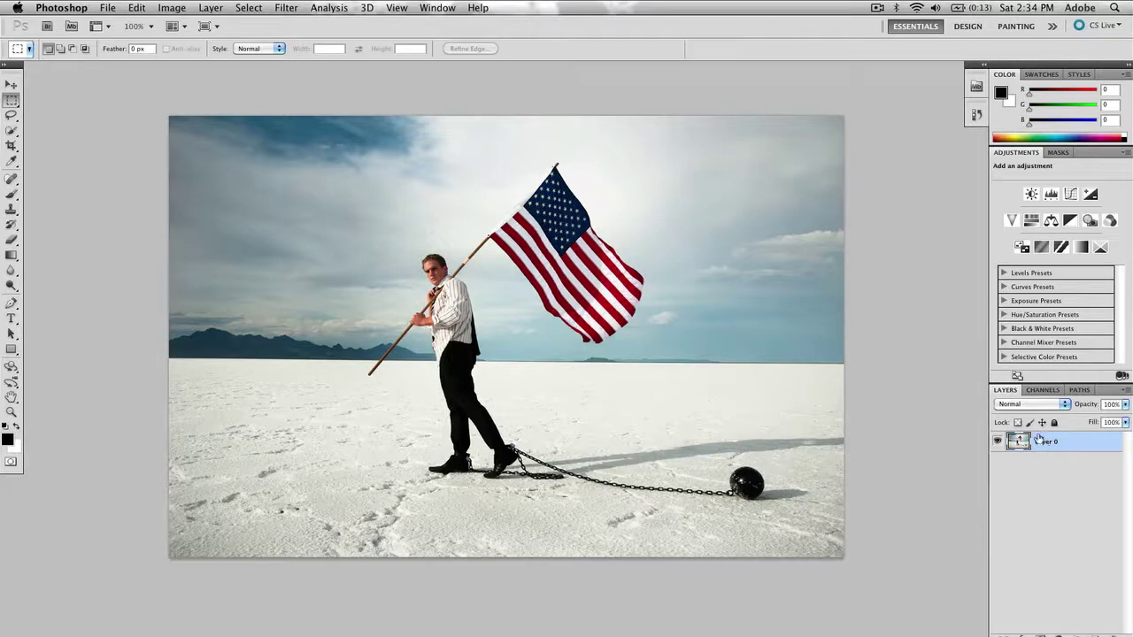
left_click(1098, 635, "super")
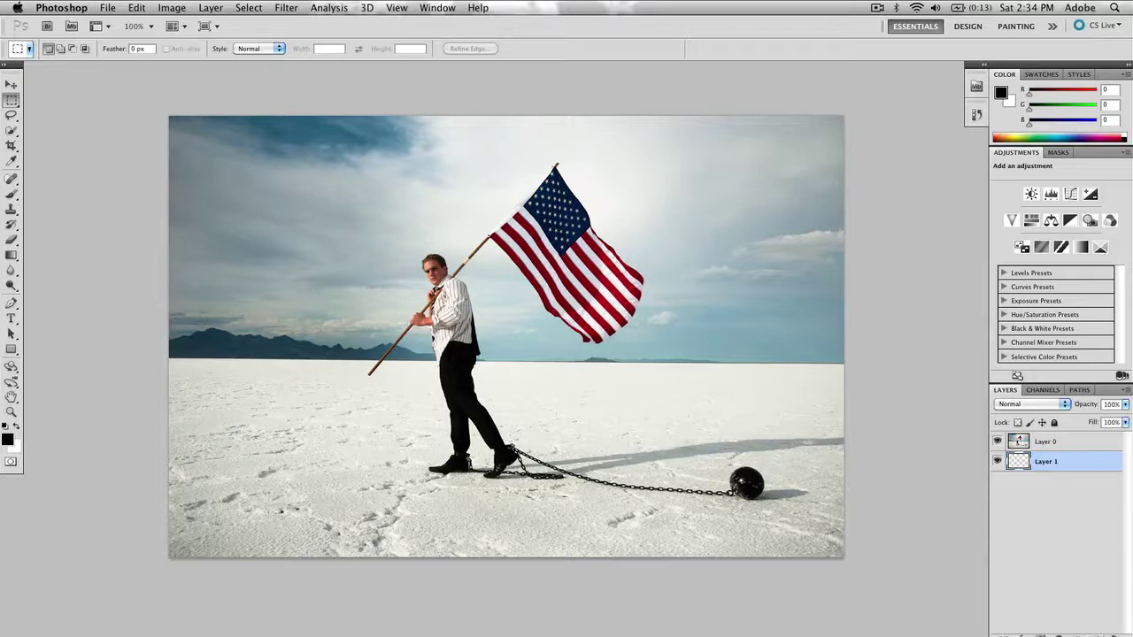
key("super+BackSpace")
Check the white layer by toggling the photo's visibility, then make Layer 0 active
left_click(998, 441)
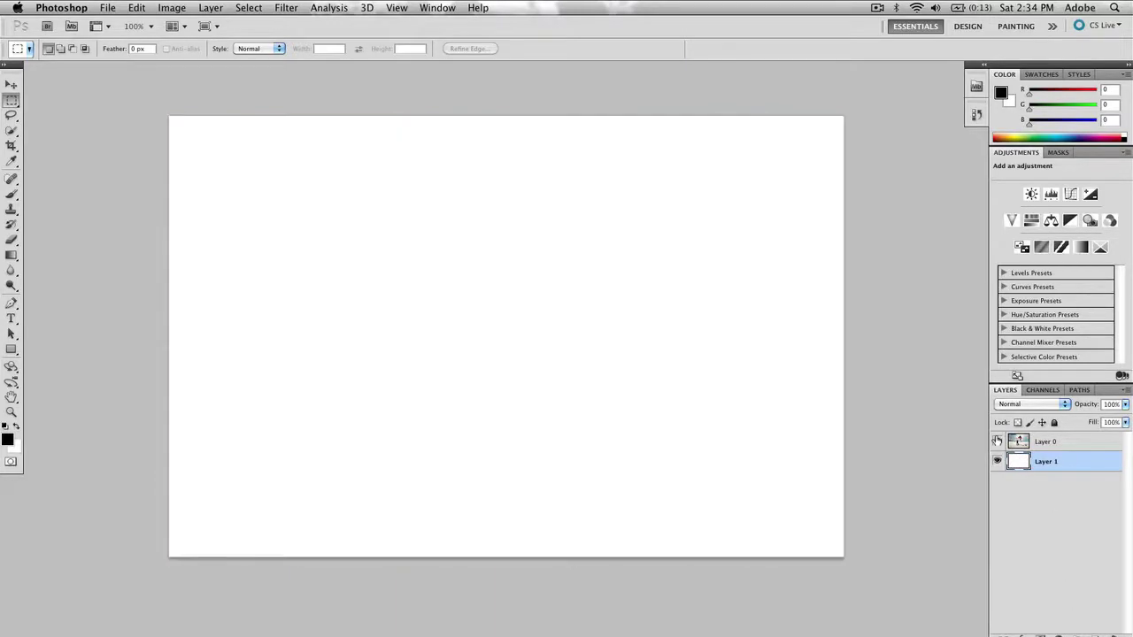
left_click(997, 441)
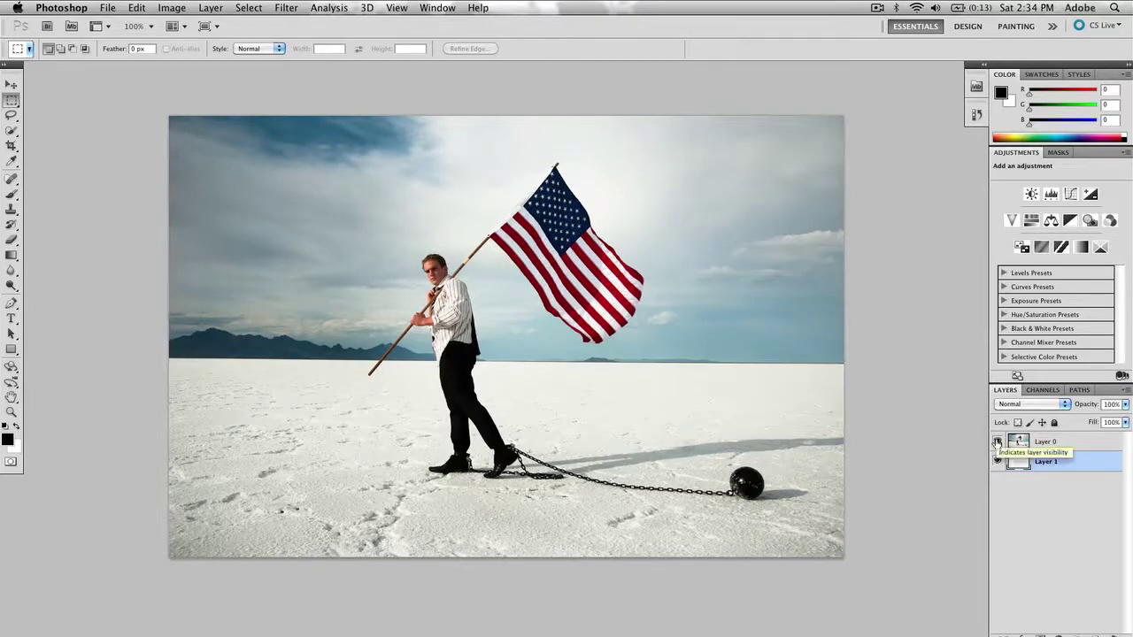
left_click(1059, 446)
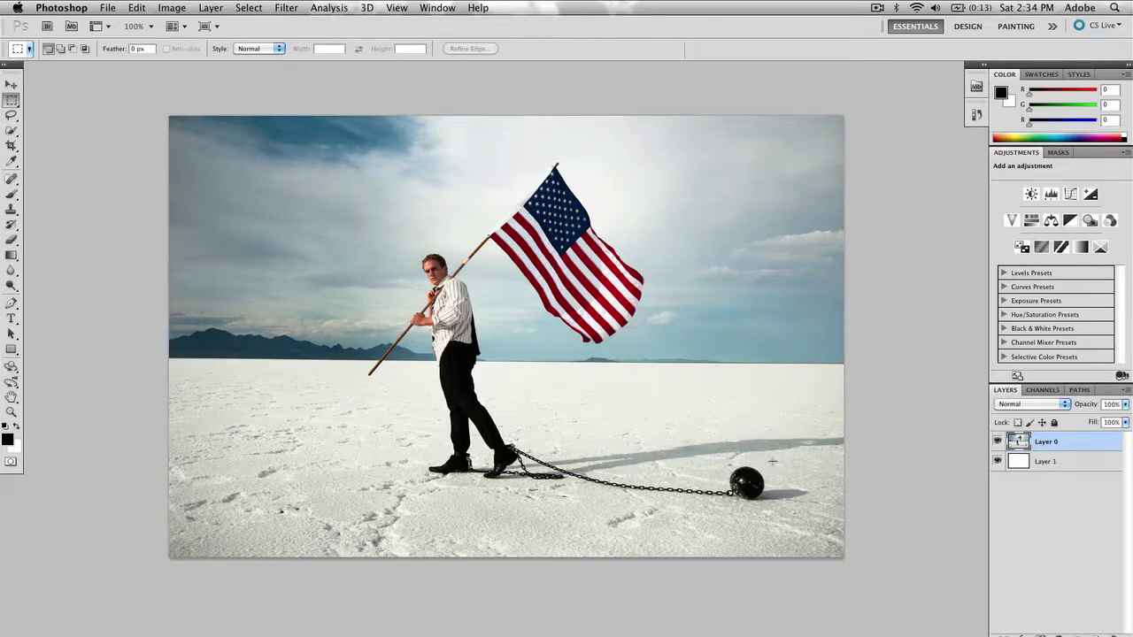
Draw a tall rectangular selection around the man and the flag
left_click_drag(297, 146, 390, 210)
left_click_drag(503, 283, 754, 473)
key("ctrl+d")
left_click_drag(286, 139, 673, 528)
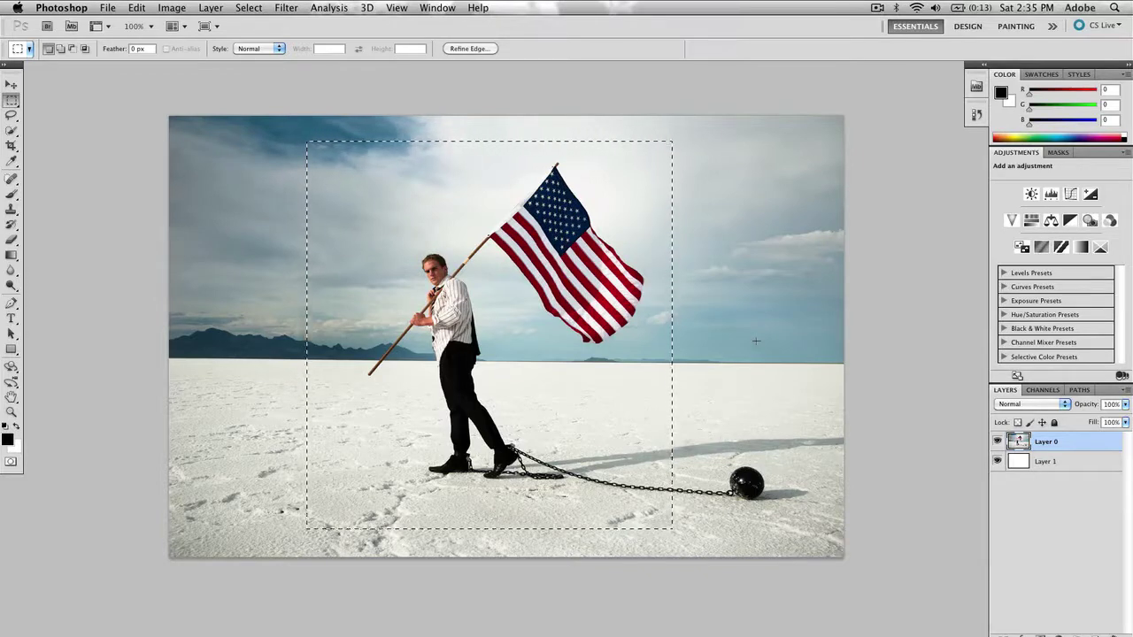
Delete the photo outside the rectangle, deselect, and nudge the panel slightly right and up
left_click(249, 8)
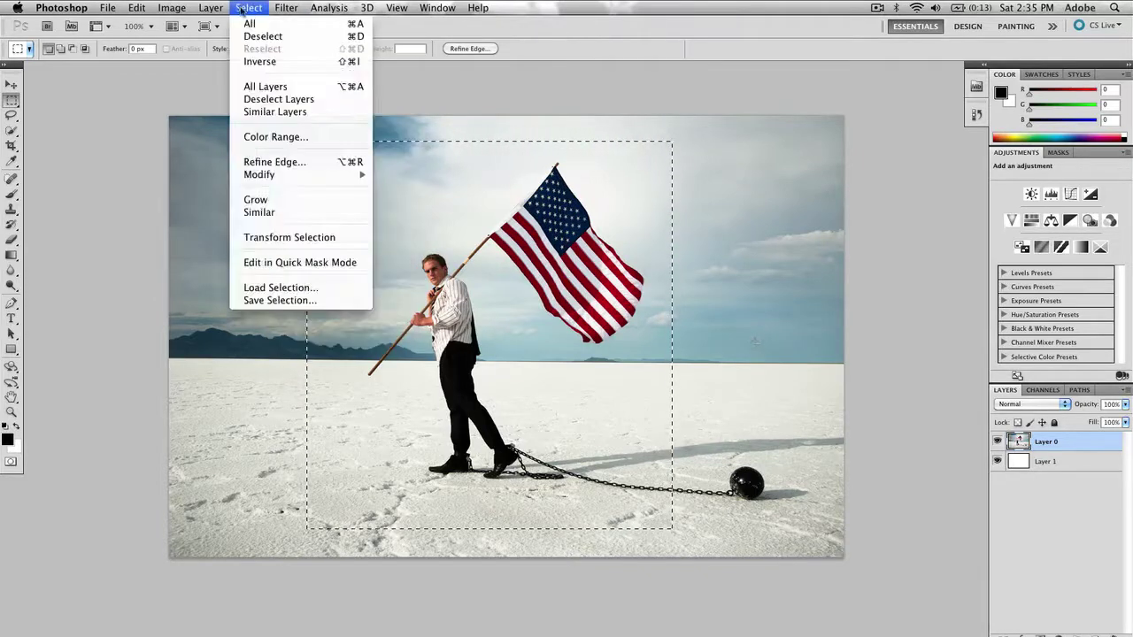
left_click(280, 62)
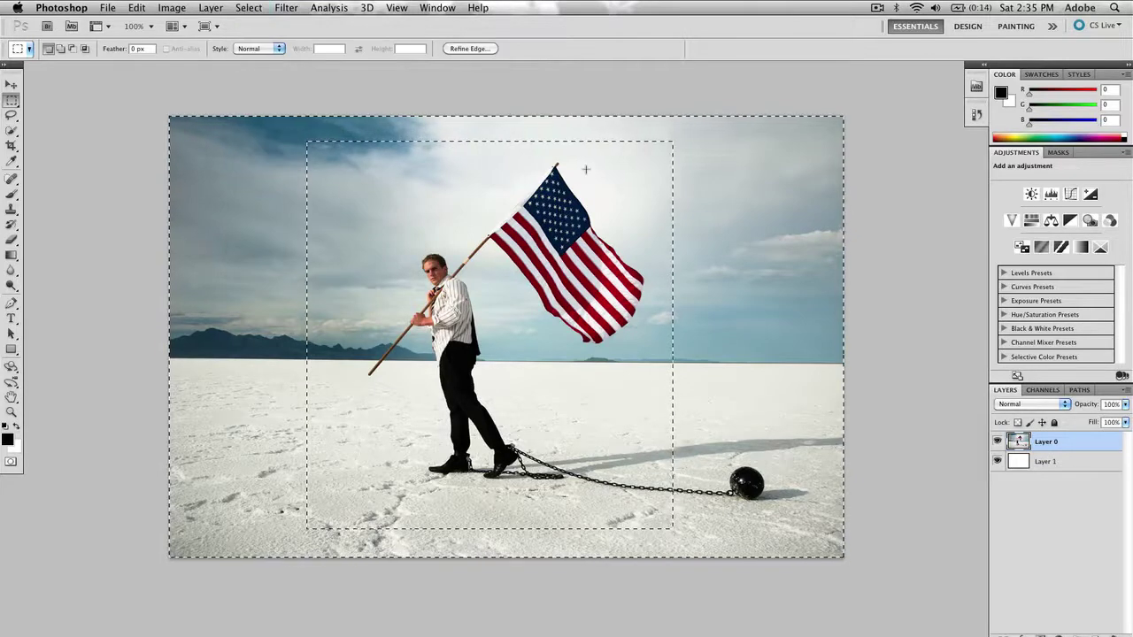
key("Delete")
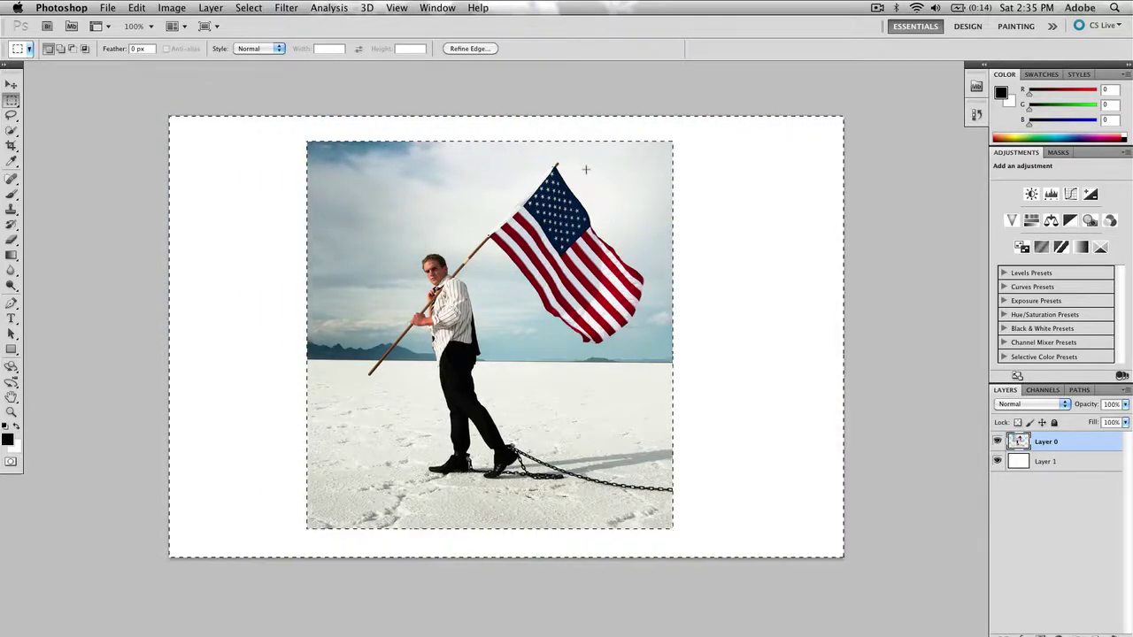
key("ctrl+d")
key("v")
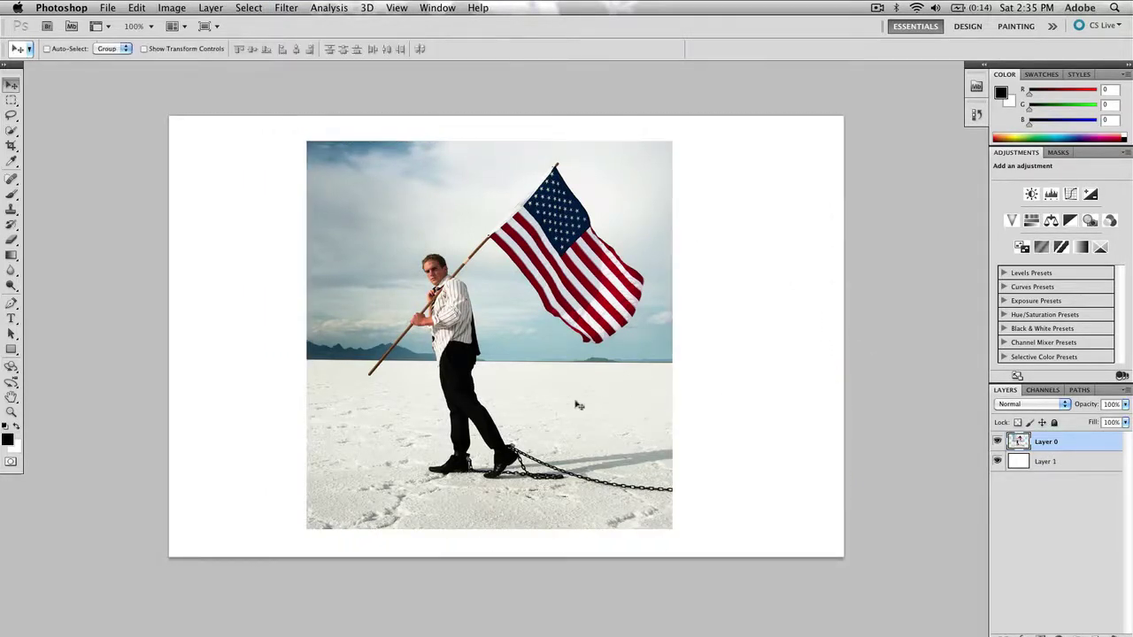
mouse_move(579, 405)
left_mouse_down()
mouse_move(606, 406)
mouse_move(597, 396)
left_mouse_up()
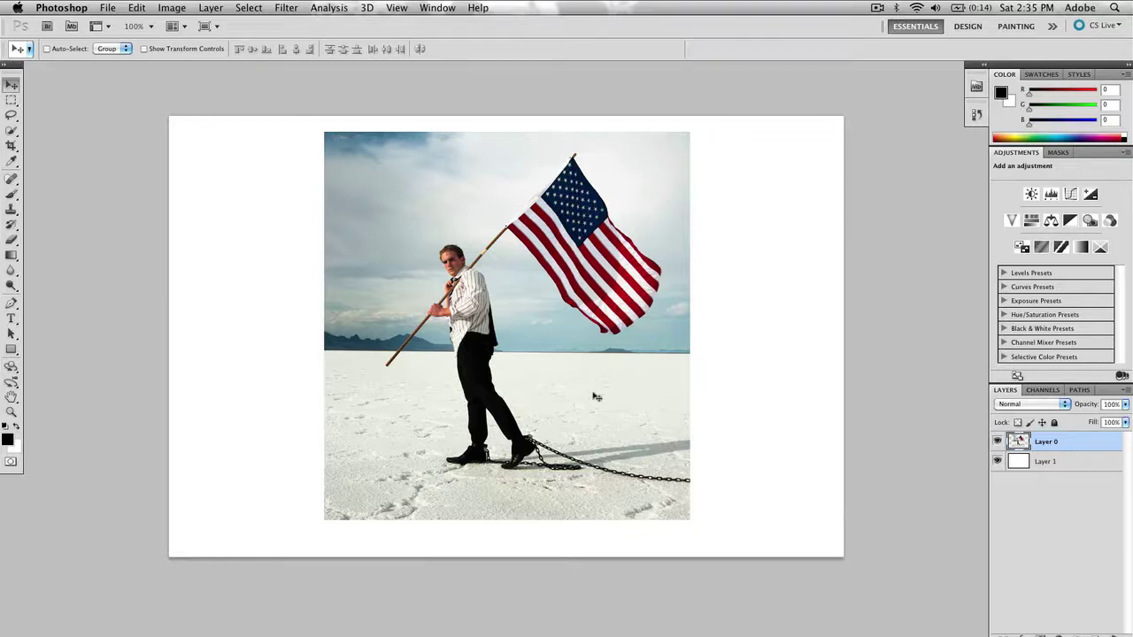
Add a layer mask to Layer 0 and load its outline, subtracting the top strip and right side
left_click(1041, 632)
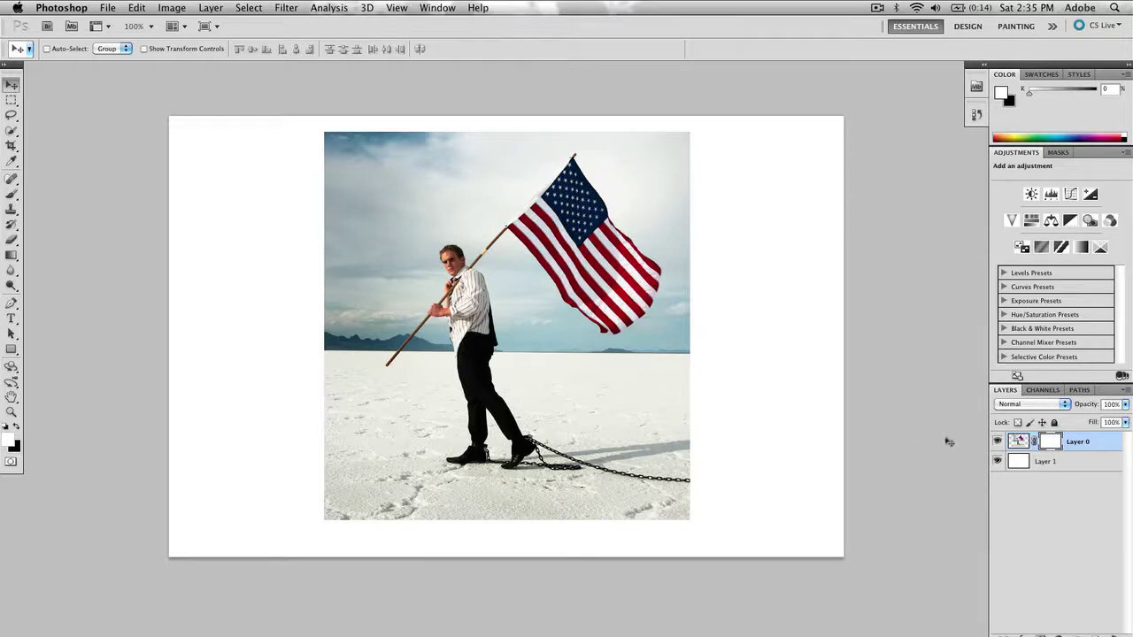
left_click(1020, 447, "super")
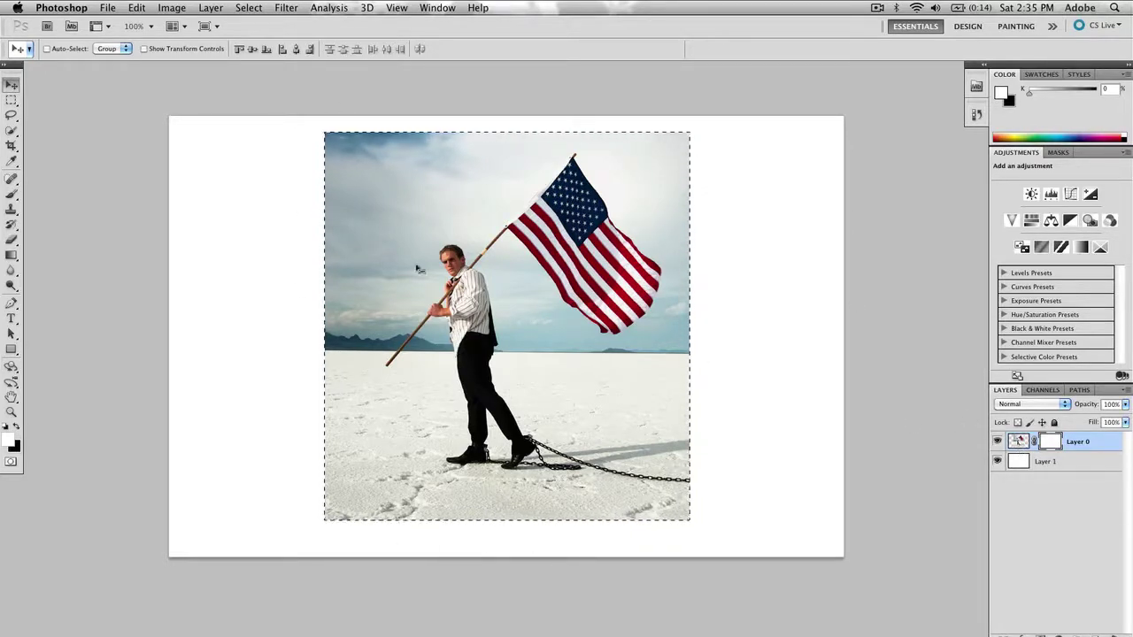
key("m")
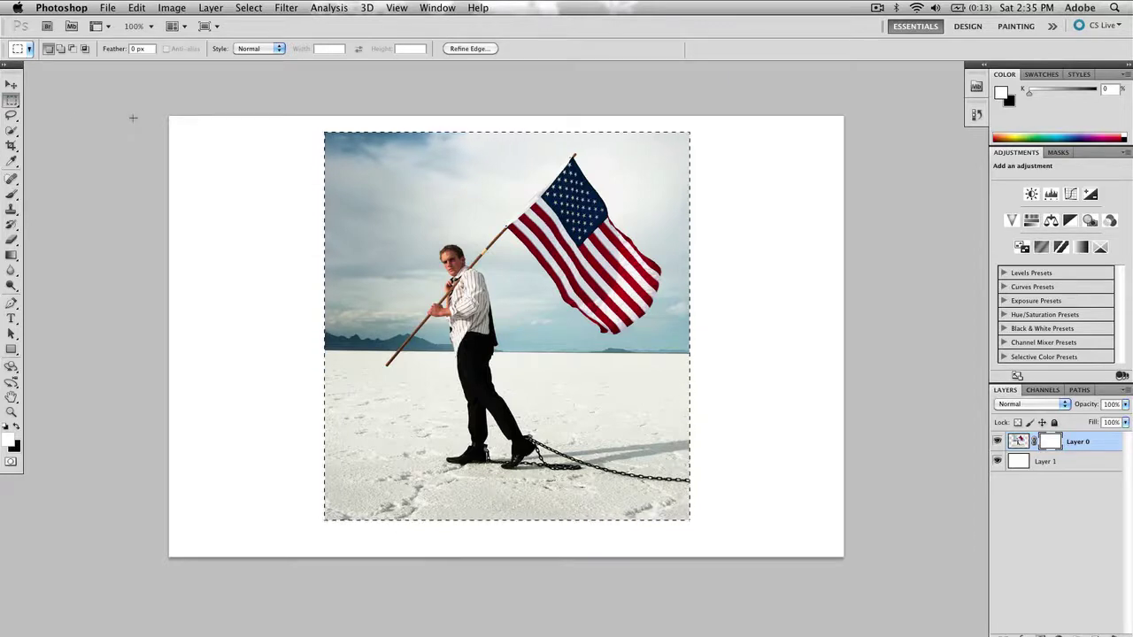
key("alt")
key("alt")
left_click_drag(409, 182, 760, 213)
left_click_drag(799, 145, 556, 576)
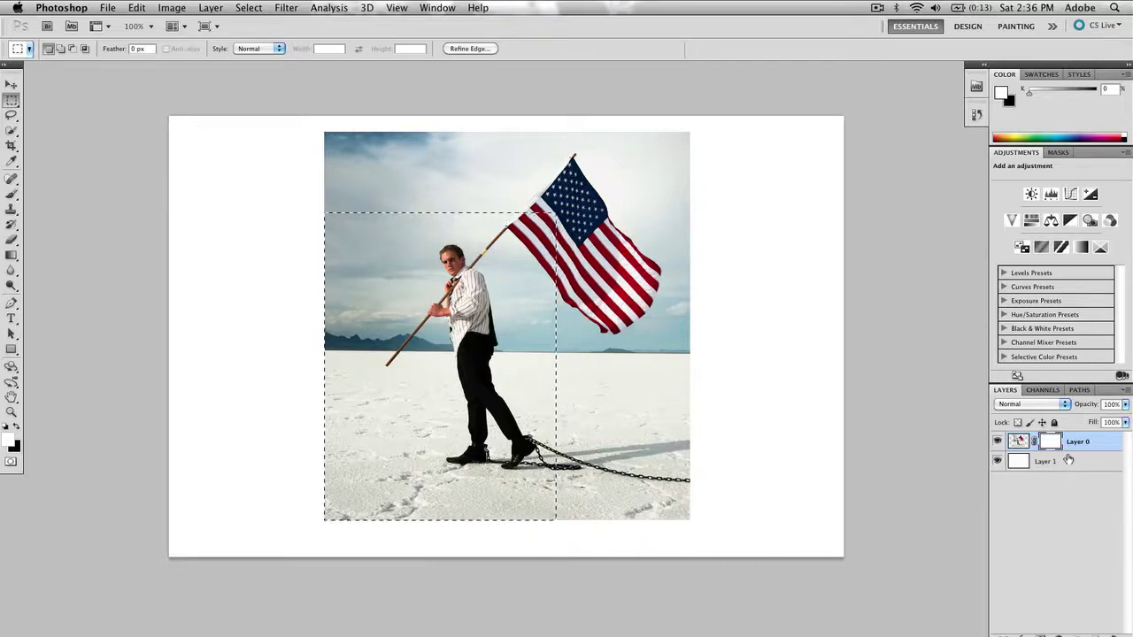
Invert the selection and make black the painting colour, after undoing a trial fill
key("BackSpace")
key("alt+BackSpace")
key("super+shift+i")
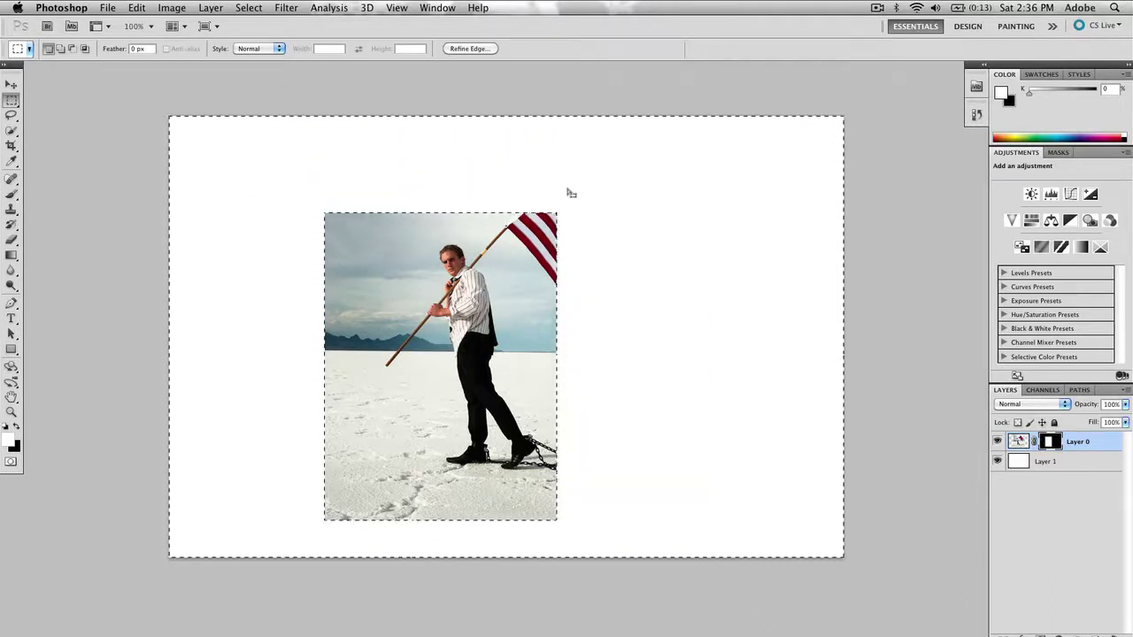
key("x")
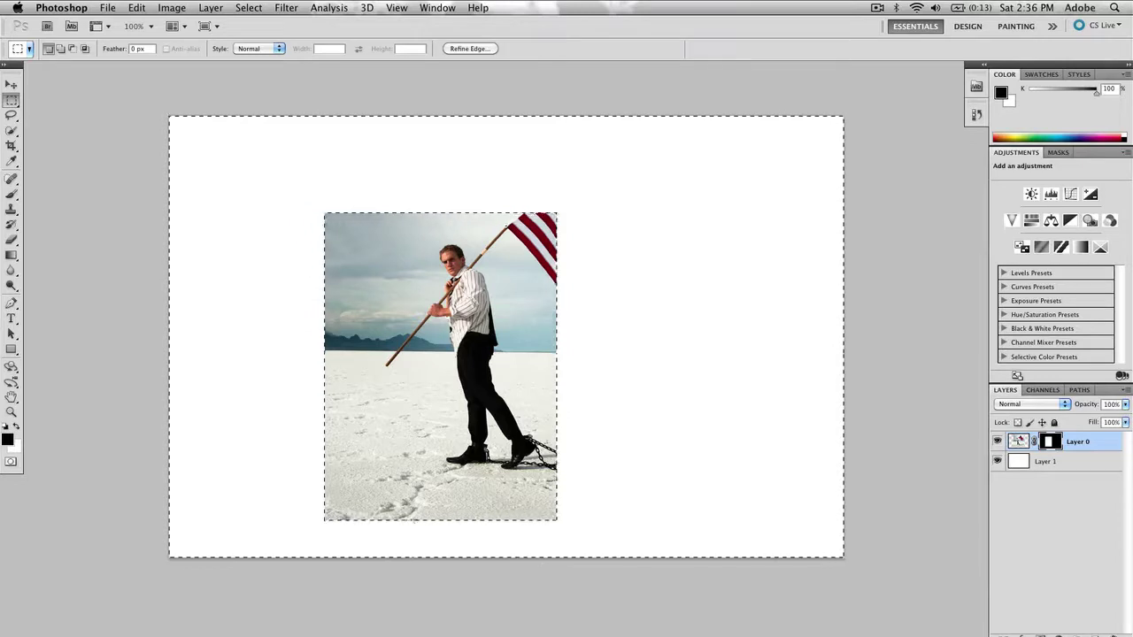
Deselect, then restore the photo-panel rectangle selection with Reselect
left_click(445, 356)
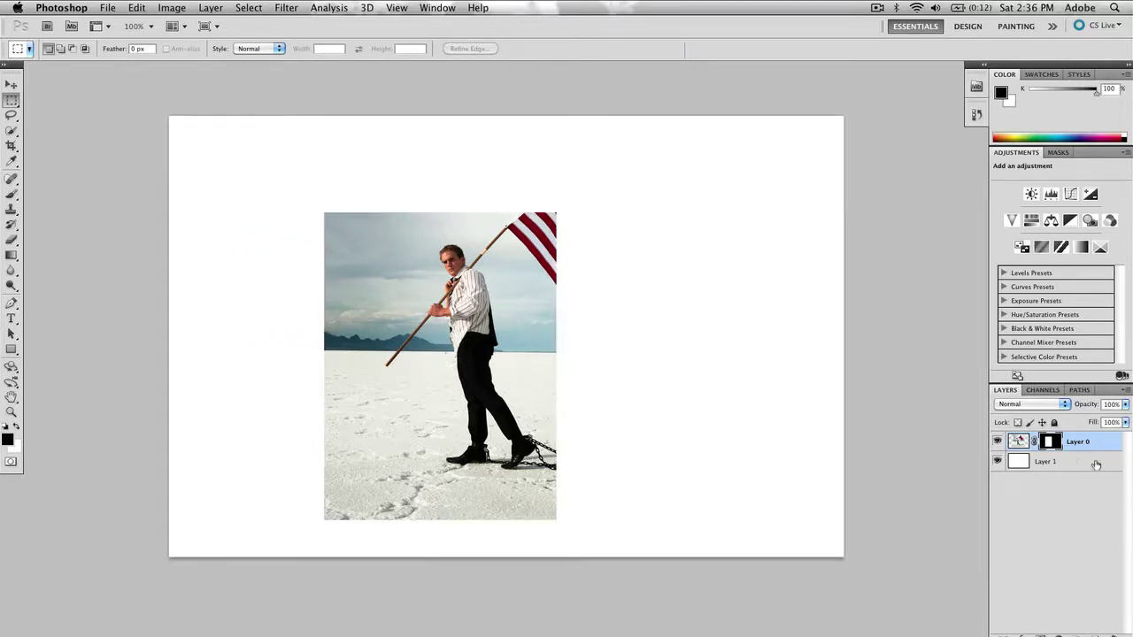
left_click(1050, 441, "super")
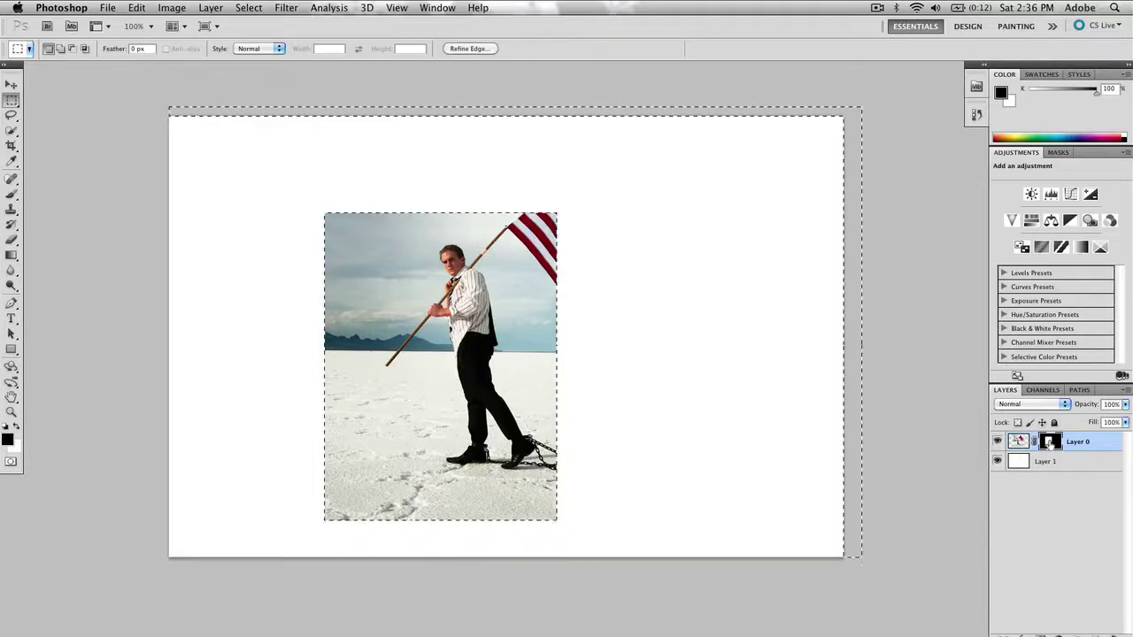
key("super+d")
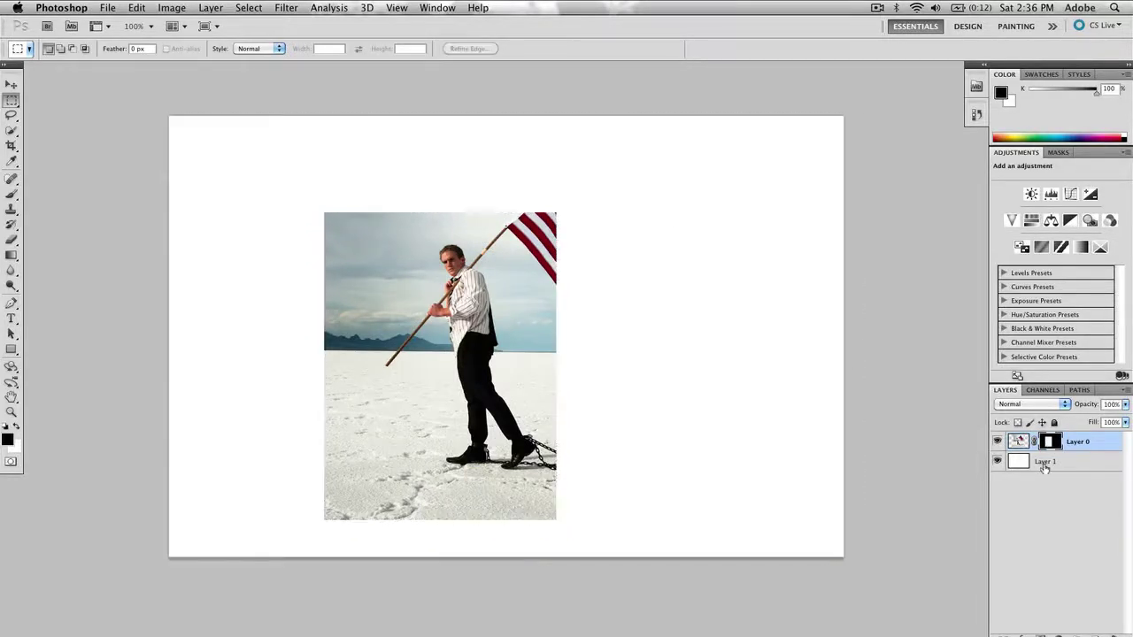
key("super+shift+d")
key("super+d")
key("super+shift+d")
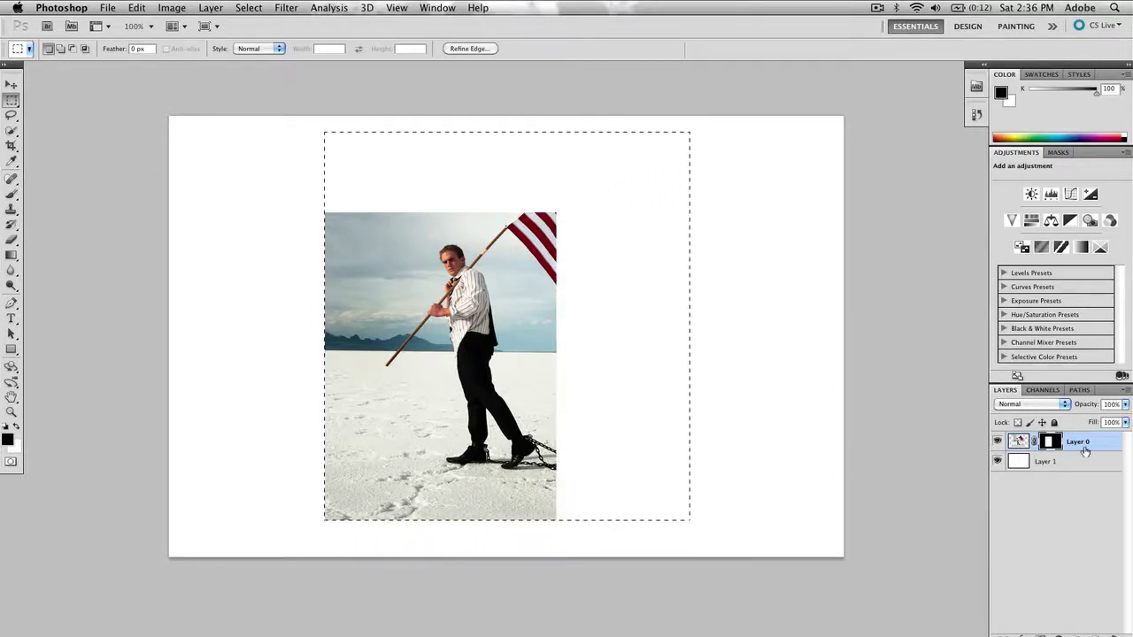
Intersect the mask with the selection and copy the framed photo area onto new Layer 2
right_click(1050, 442)
left_click(1001, 523)
left_click(1018, 442)
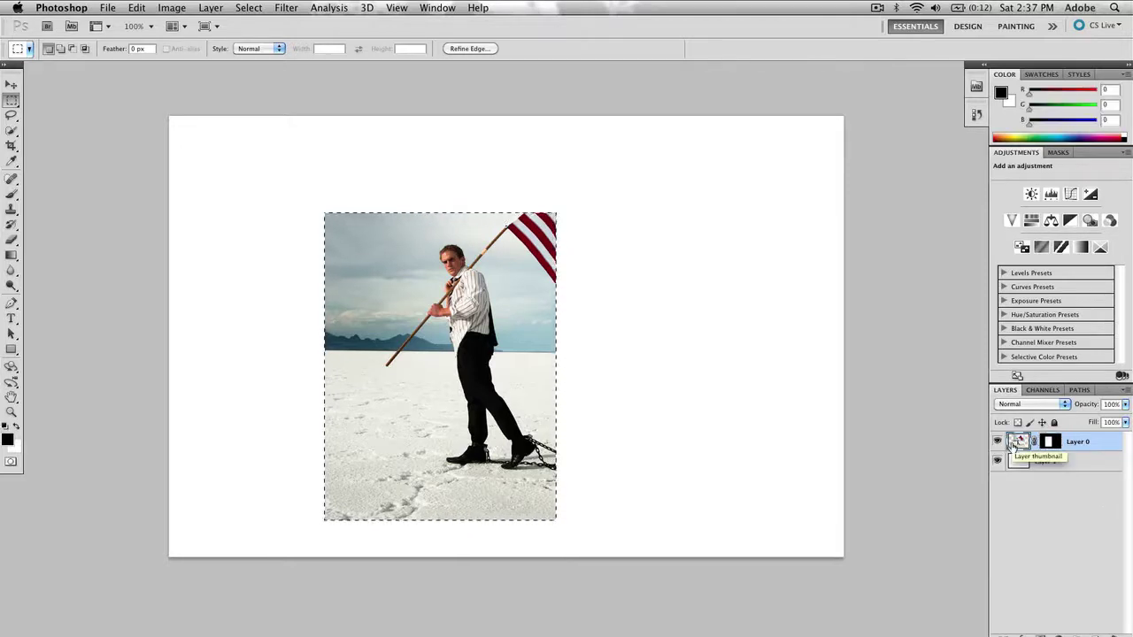
key("super+j")
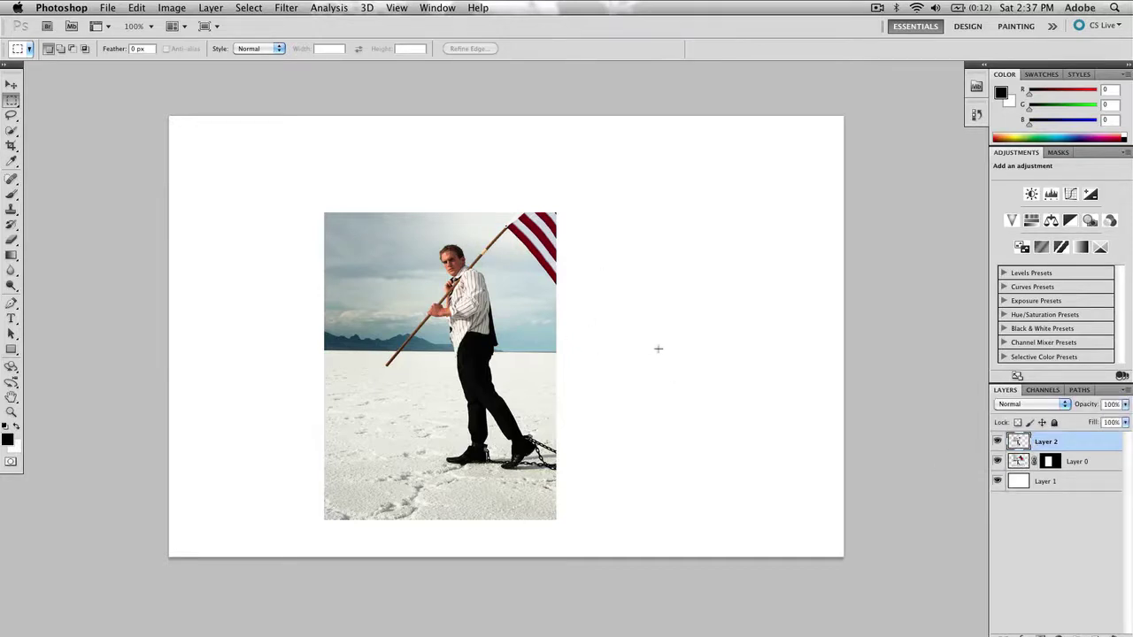
left_click(1089, 463)
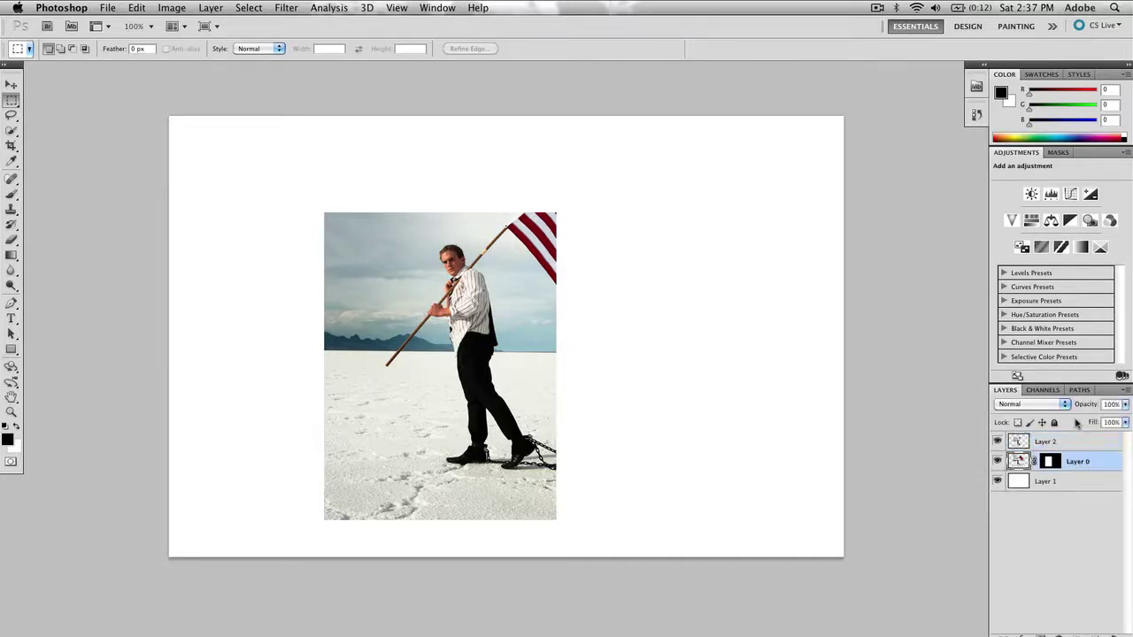
left_click(1068, 448)
Give Layer 2 a drop shadow with distance 0, size 7 px, spread 10% and 30% opacity
right_click(1062, 448)
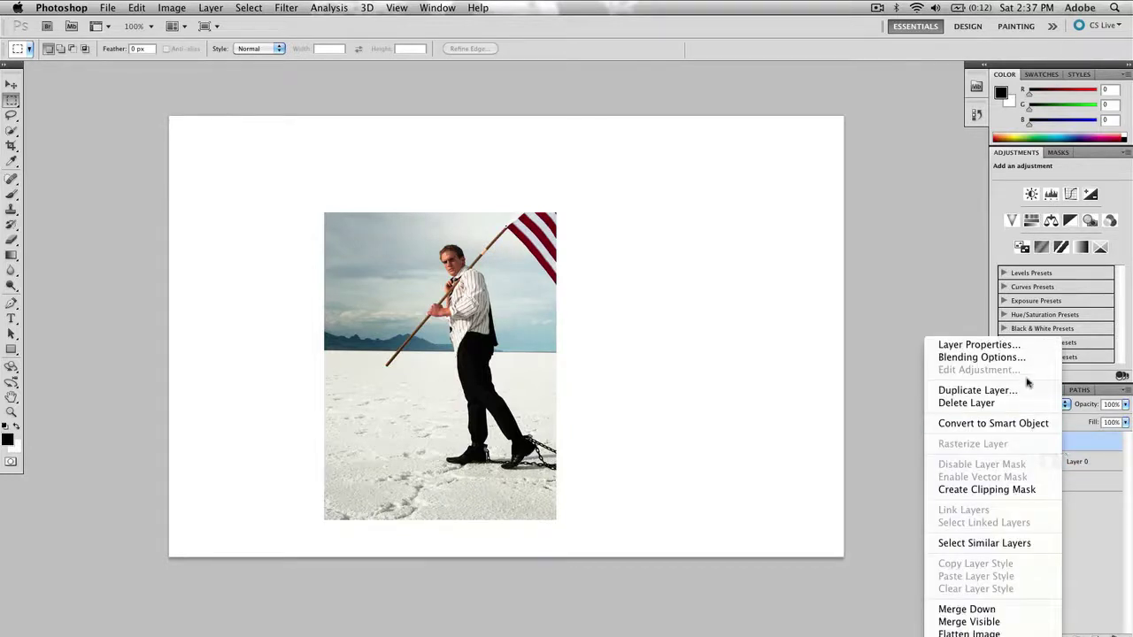
left_click(981, 357)
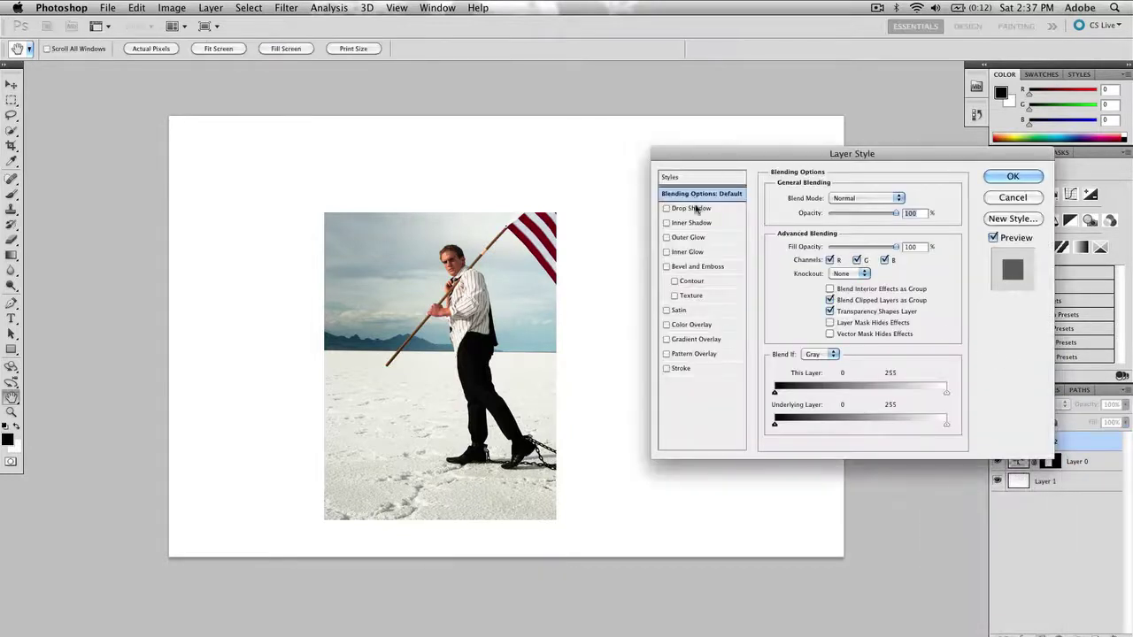
left_click(697, 209)
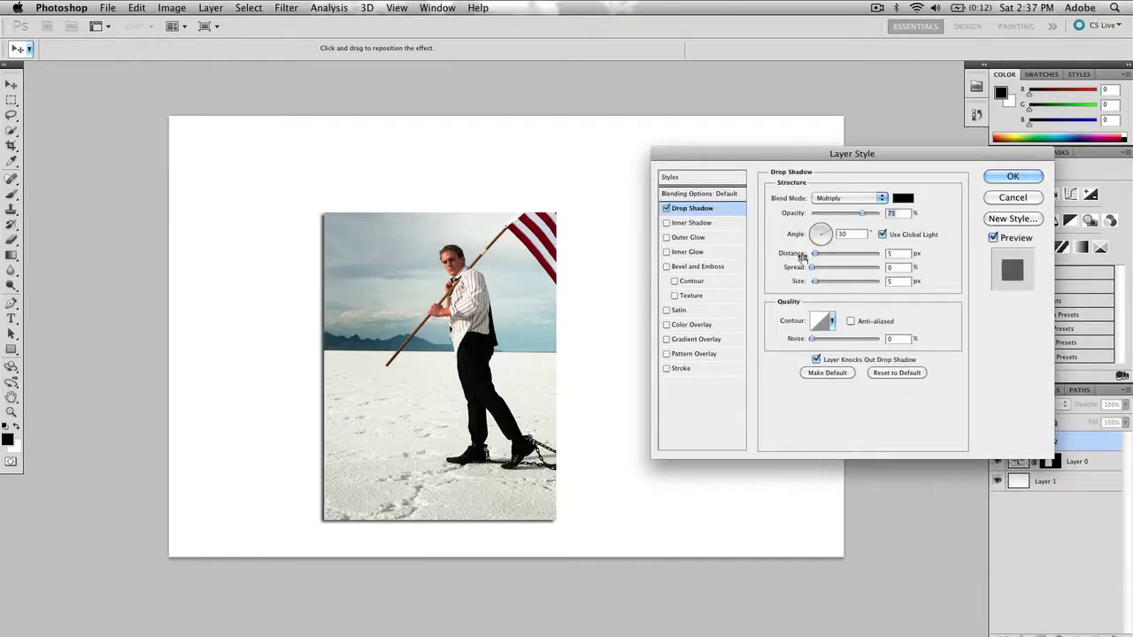
left_click_drag(802, 255, 790, 266)
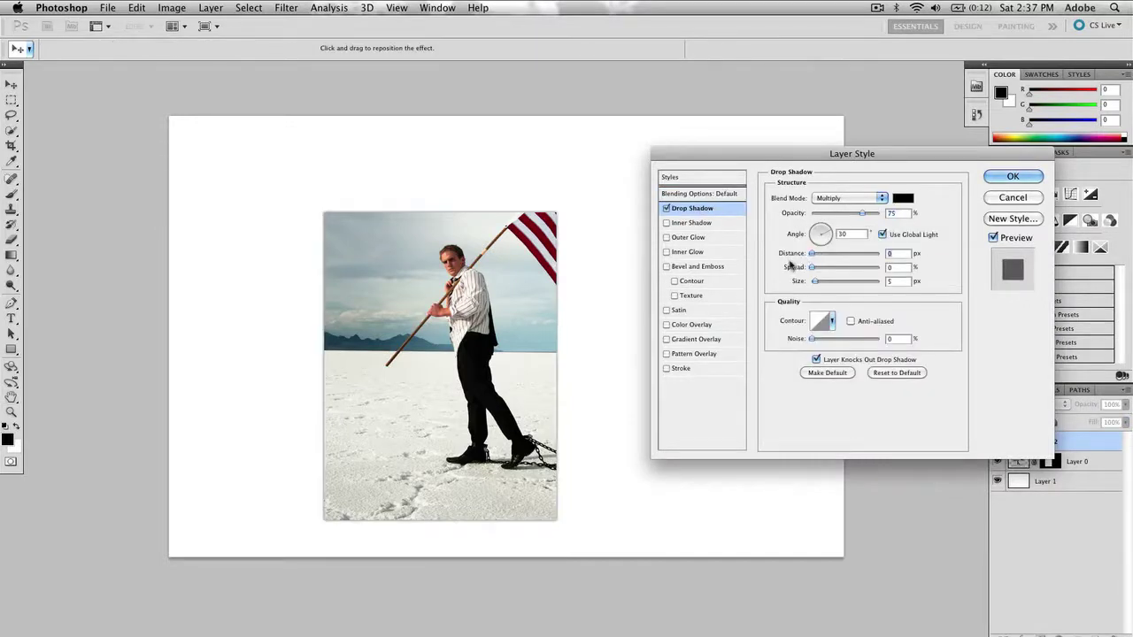
double_click(900, 281)
type("10")
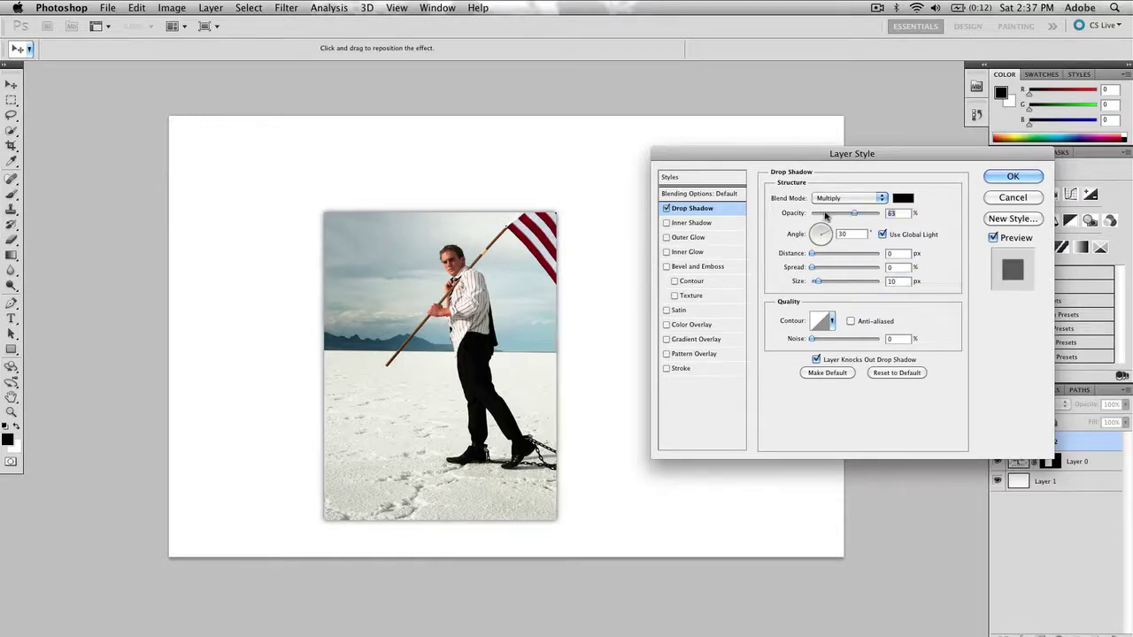
mouse_move(863, 213)
left_mouse_down()
mouse_move(826, 216)
mouse_move(841, 217)
left_mouse_up()
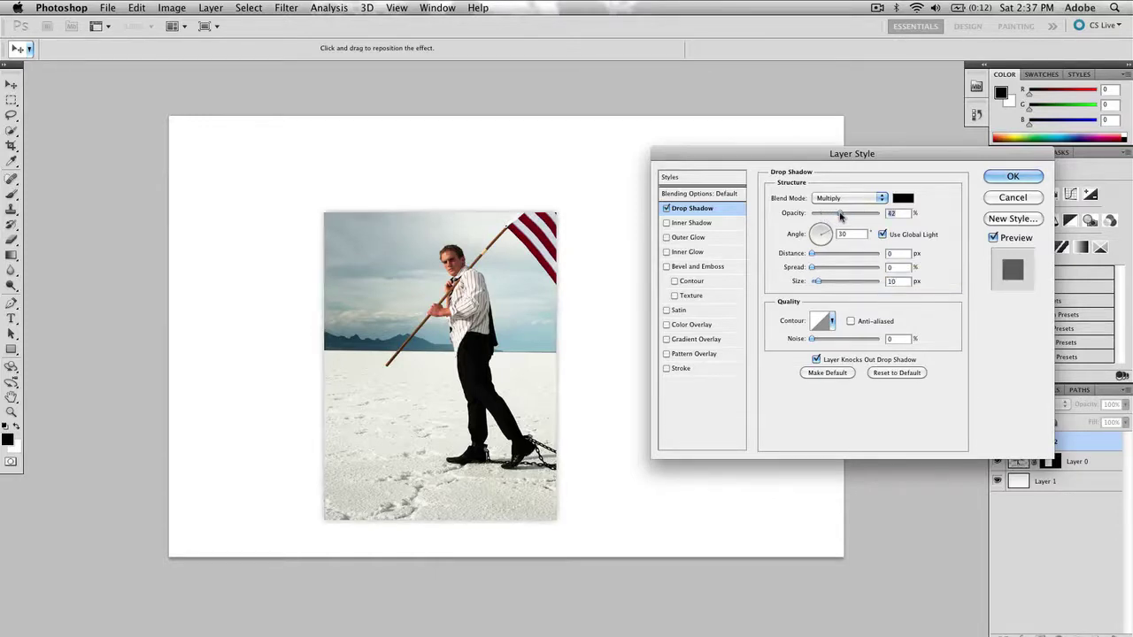
double_click(898, 280)
type("7")
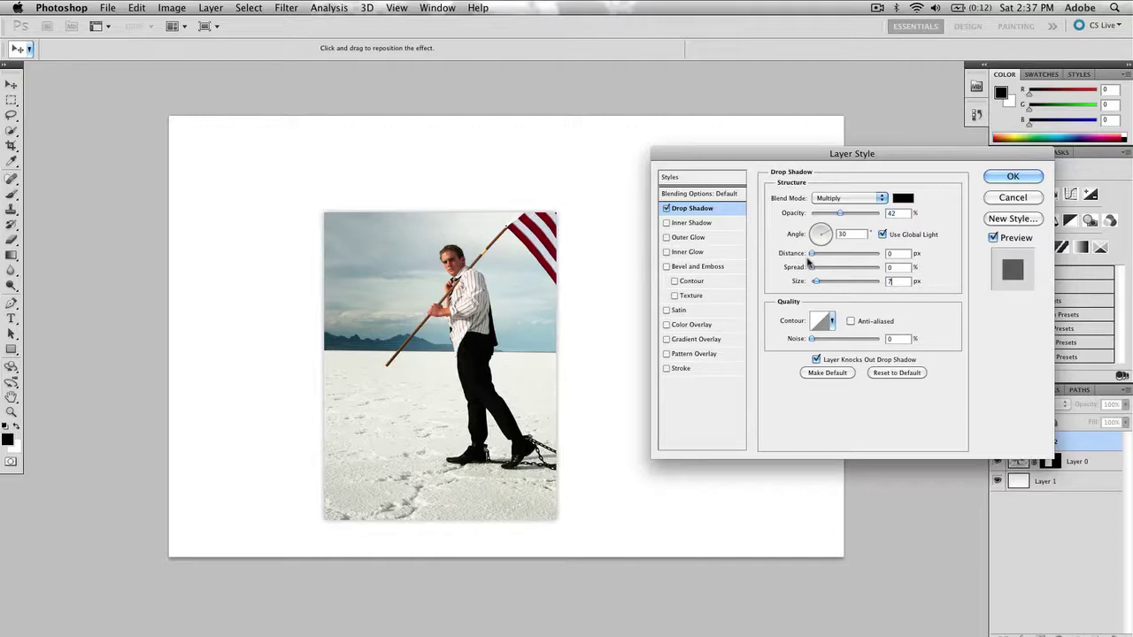
left_click_drag(815, 269, 825, 272)
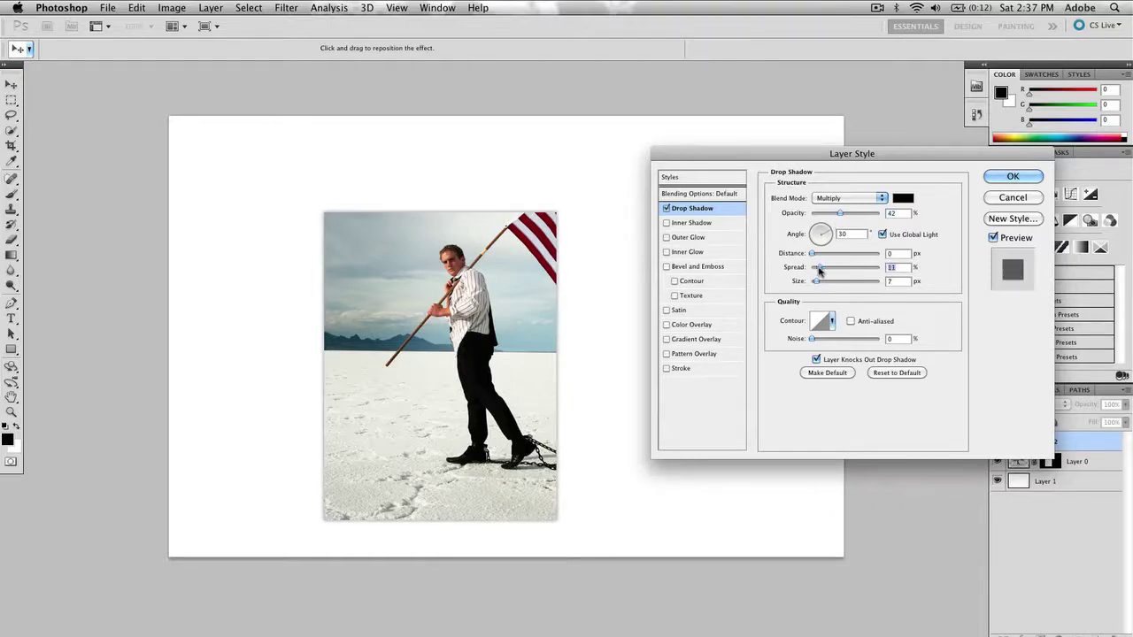
left_click_drag(843, 217, 830, 218)
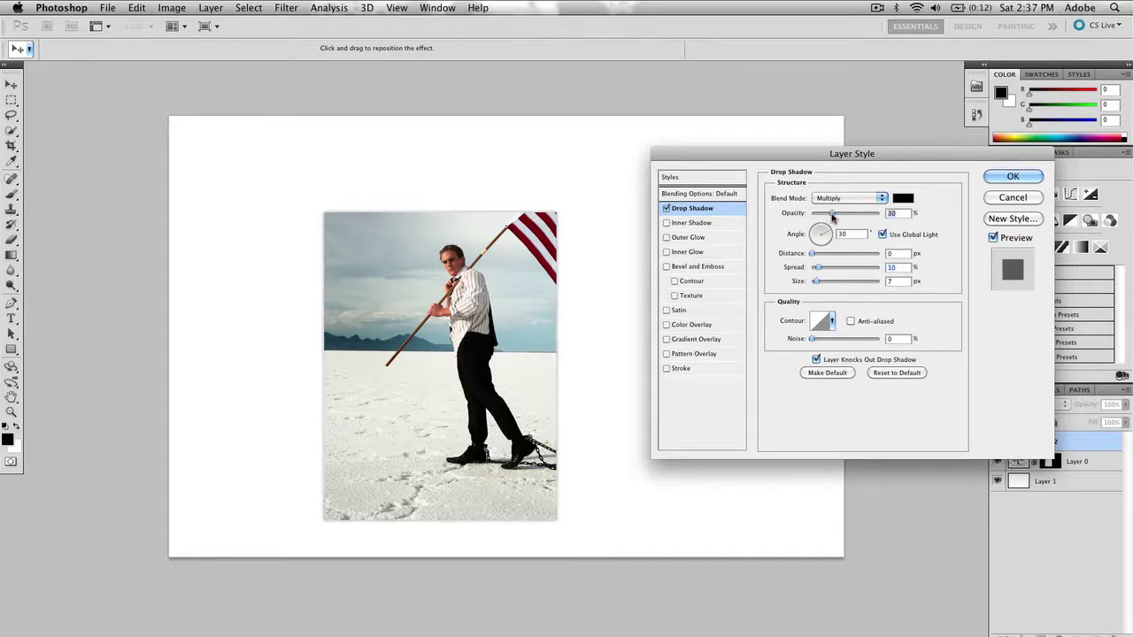
left_click(1022, 181)
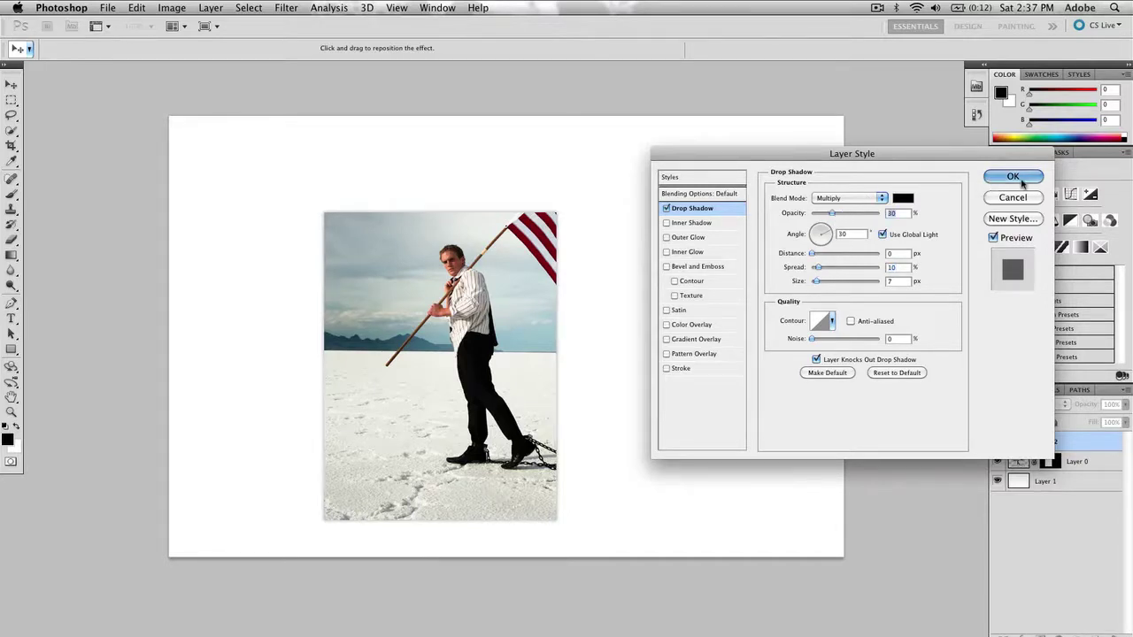
left_click(1118, 442)
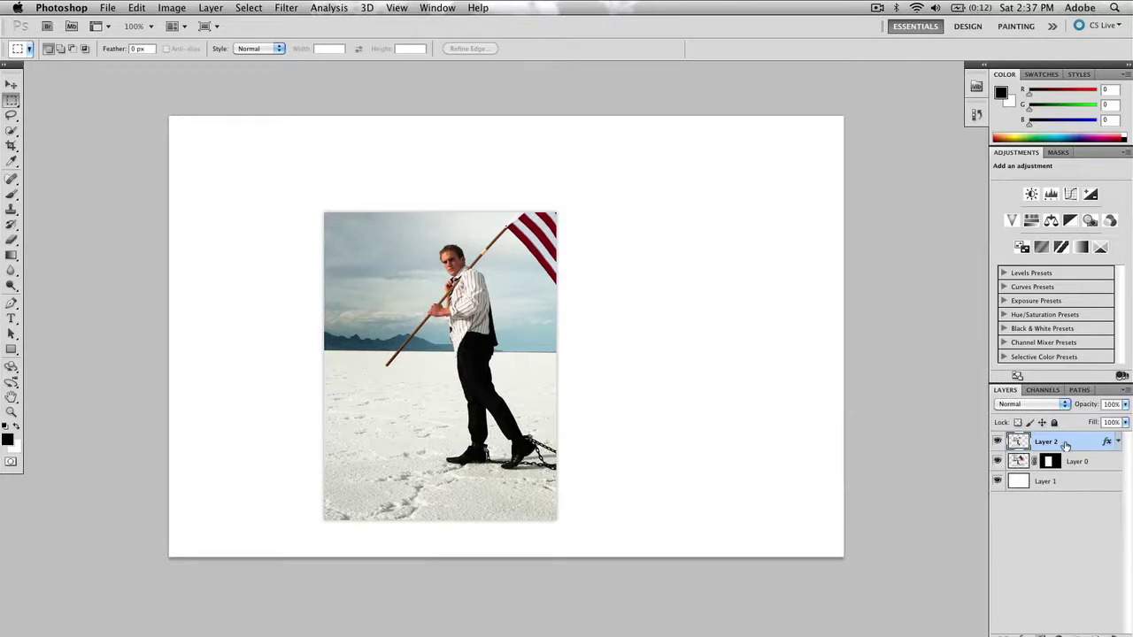
Move Layer 2 below Layer 0, target Layer 0's mask, and set up a 50 px, 50% hardness brush
left_click_drag(1065, 445, 1049, 469)
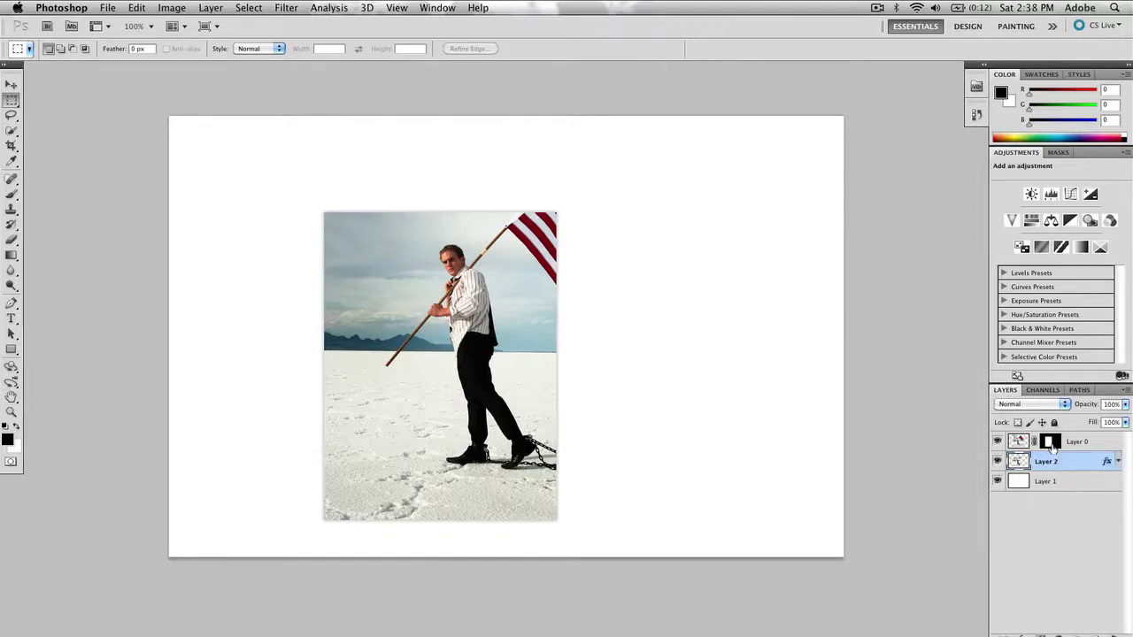
left_click(1051, 443)
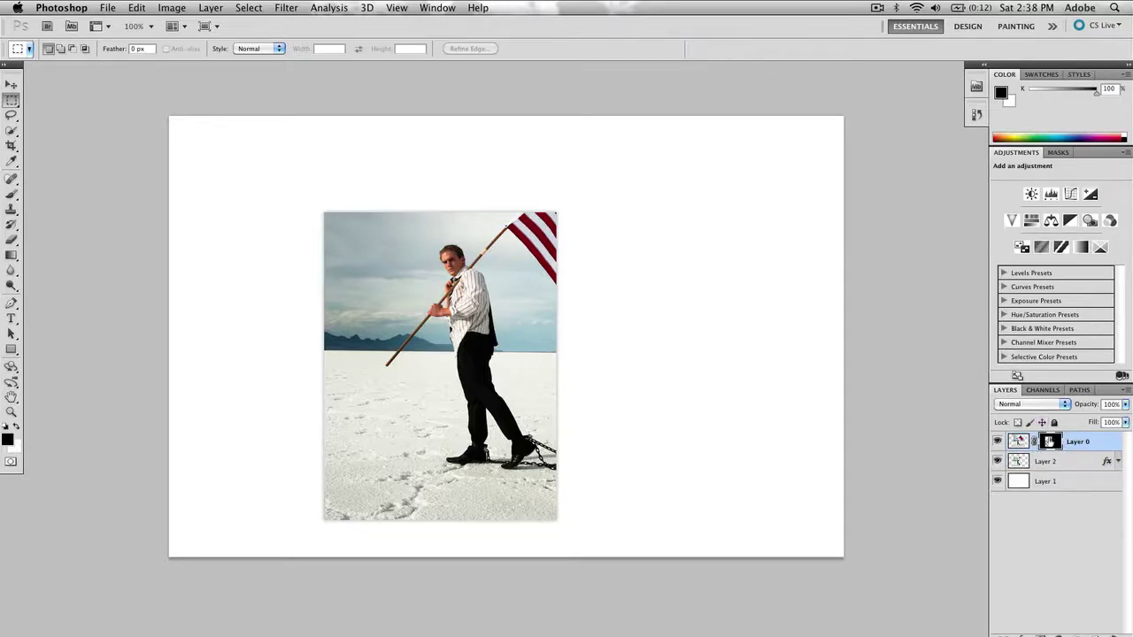
left_click(13, 194)
left_click(65, 51)
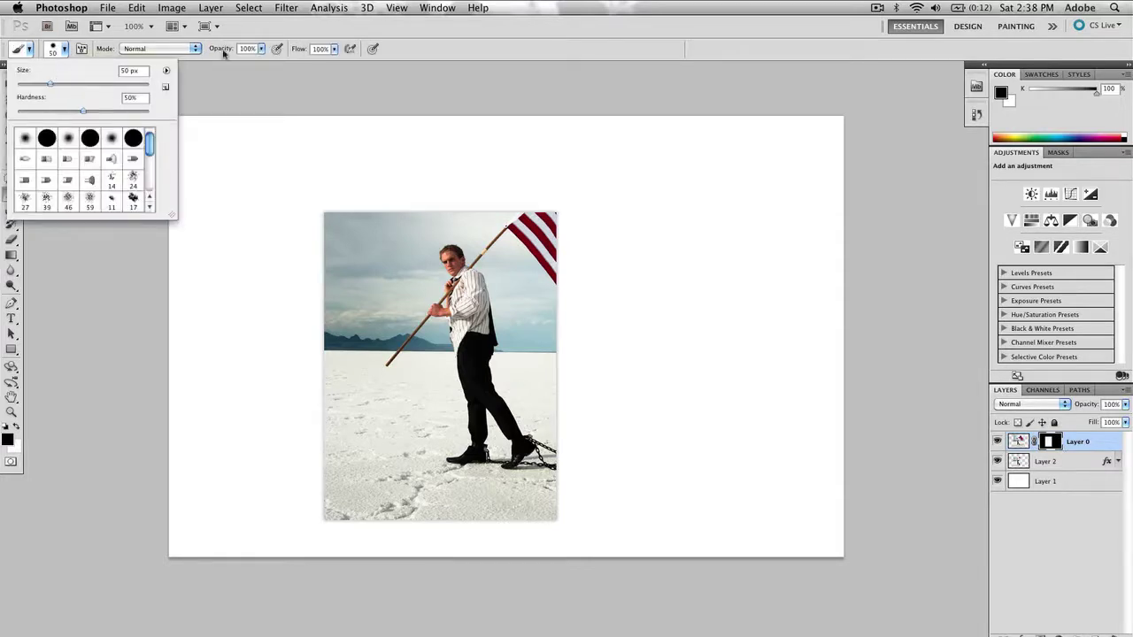
Enlarge the brush and paint white on the mask to reveal the whole flag beyond the corner
left_click(432, 38)
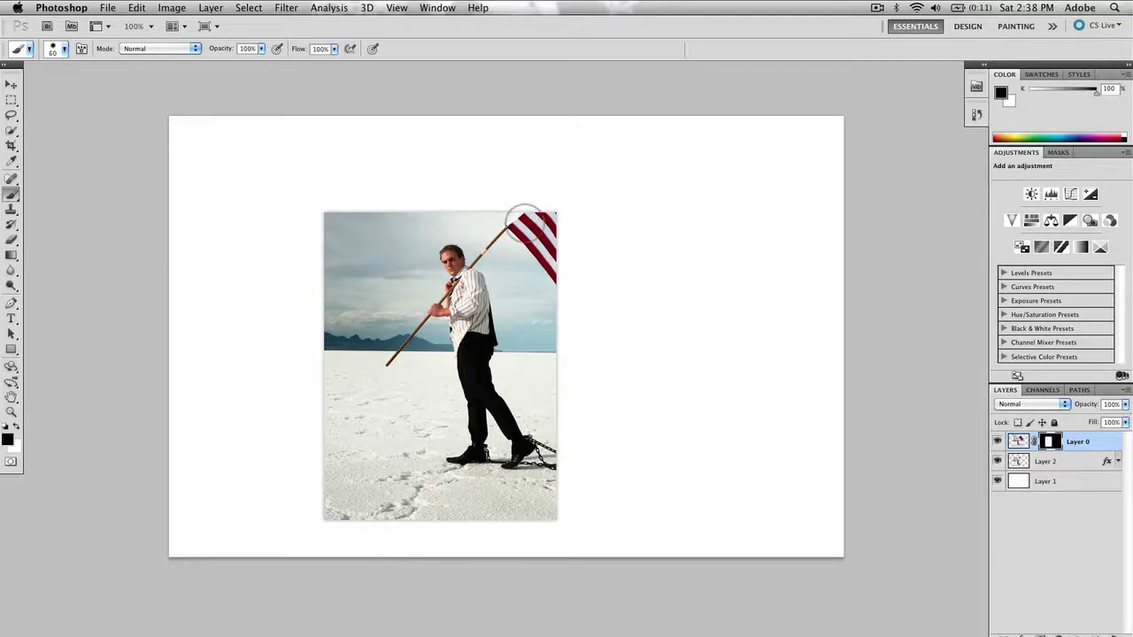
key("bracketright")
key("bracketright")
key("bracketright")
key("bracketright")
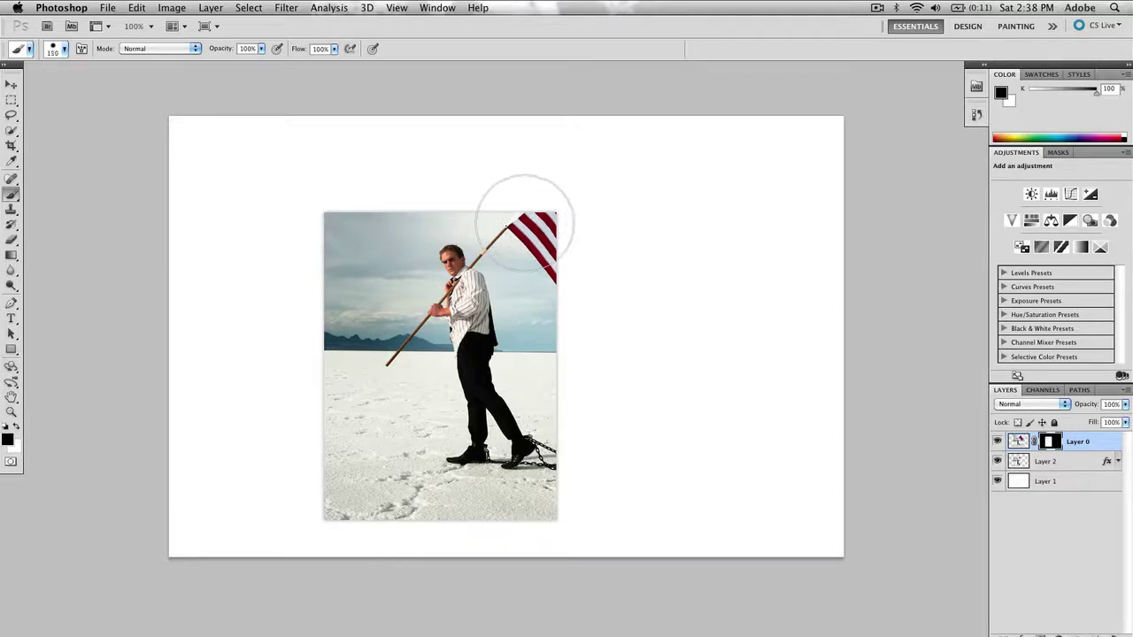
key("bracketright")
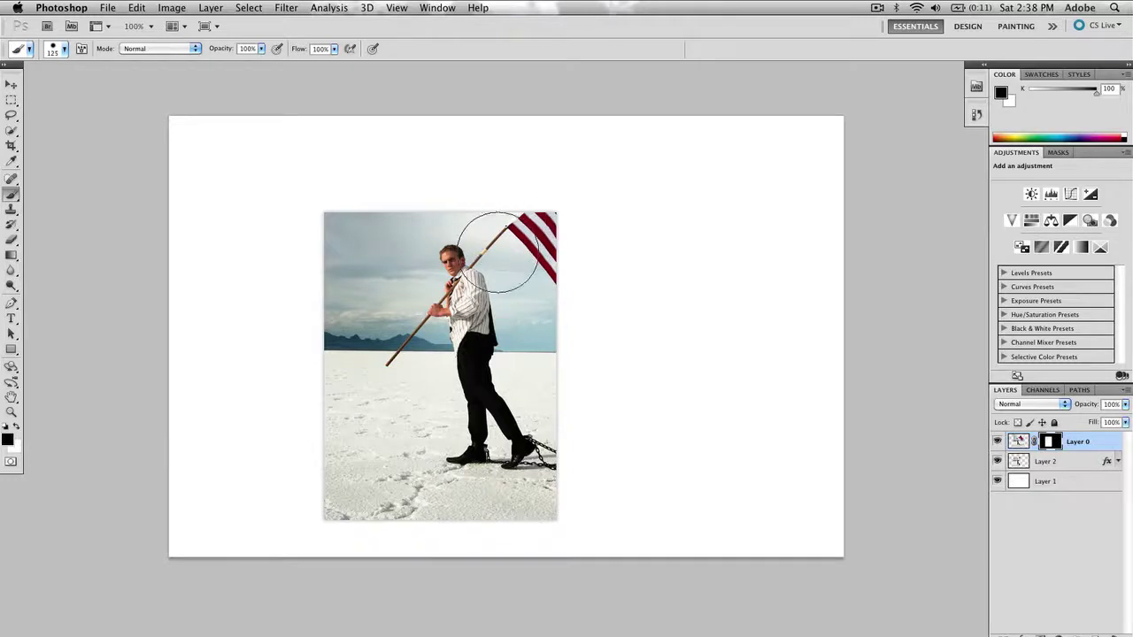
key("x")
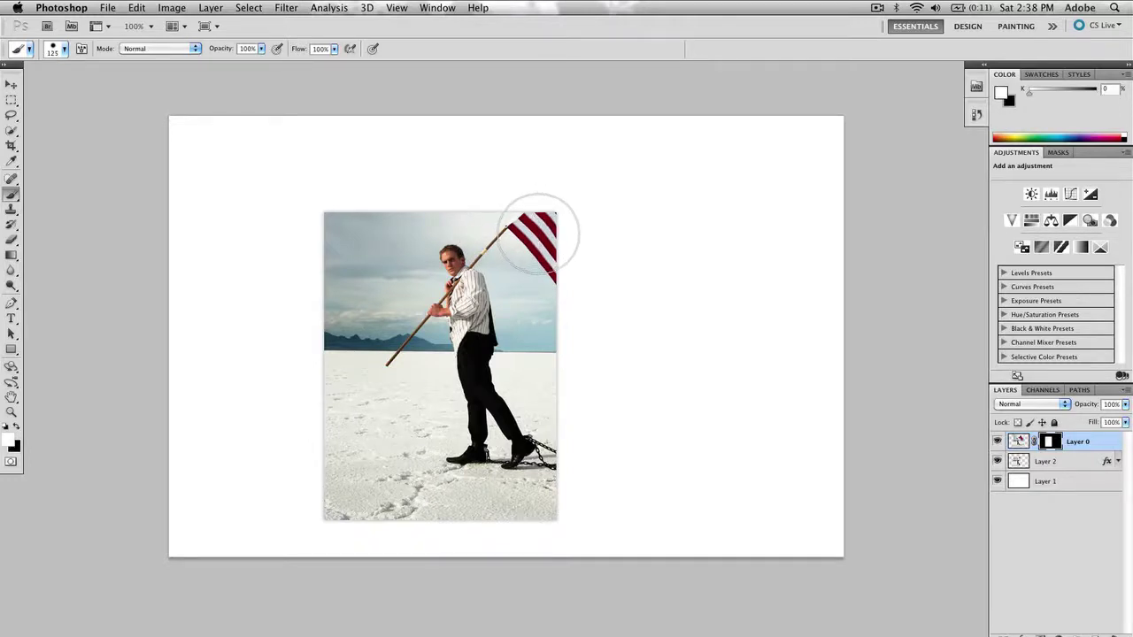
mouse_move(539, 233)
left_mouse_down()
mouse_move(578, 195)
mouse_move(572, 177)
mouse_move(593, 220)
mouse_move(679, 308)
mouse_move(574, 342)
mouse_move(548, 272)
mouse_move(596, 348)
mouse_move(609, 303)
mouse_move(655, 297)
mouse_move(622, 222)
mouse_move(496, 136)
mouse_move(622, 401)
mouse_move(717, 294)
mouse_move(511, 145)
mouse_move(501, 237)
mouse_move(624, 399)
left_mouse_up()
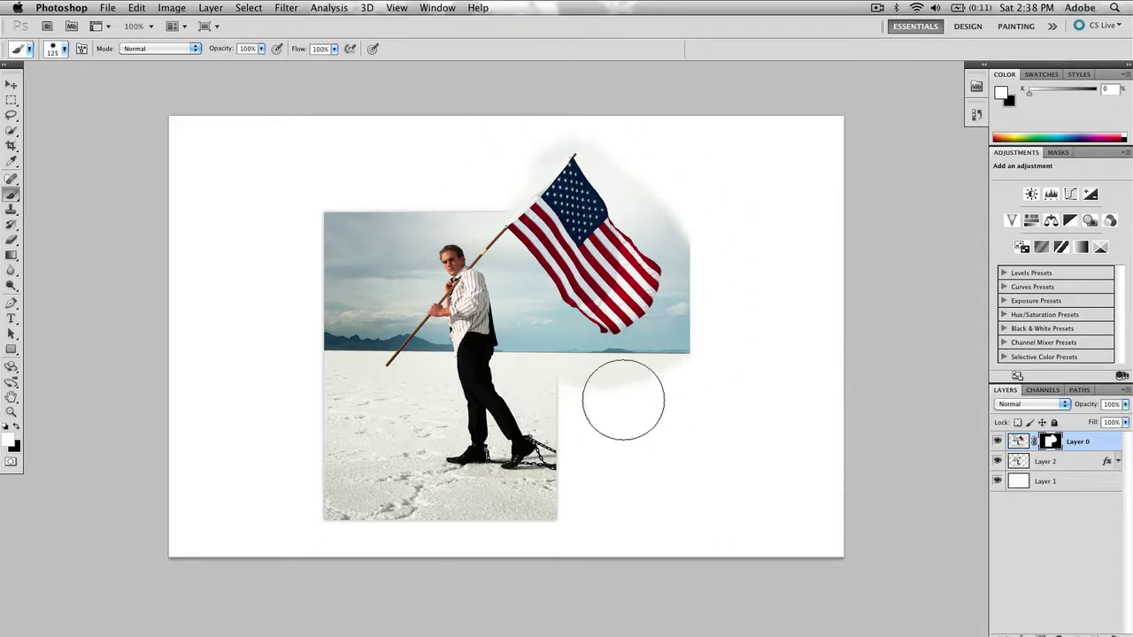
Paint black with a 70 px brush to hide the haze beside the snow edge
key("x")
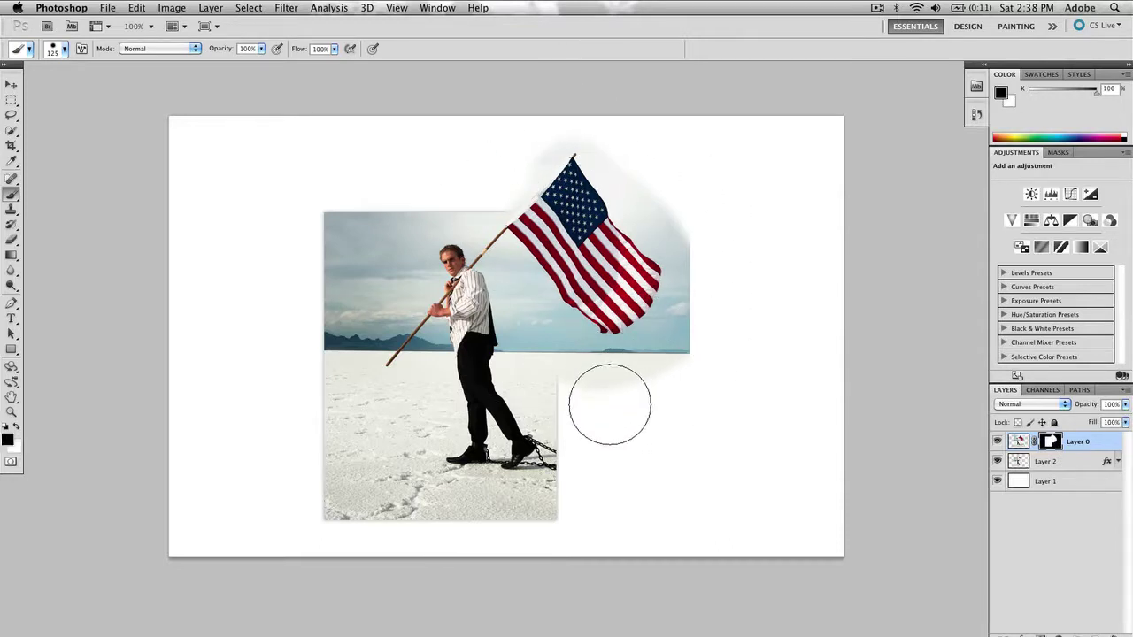
key("bracketleft")
key("bracketleft")
key("bracketleft")
key("bracketleft")
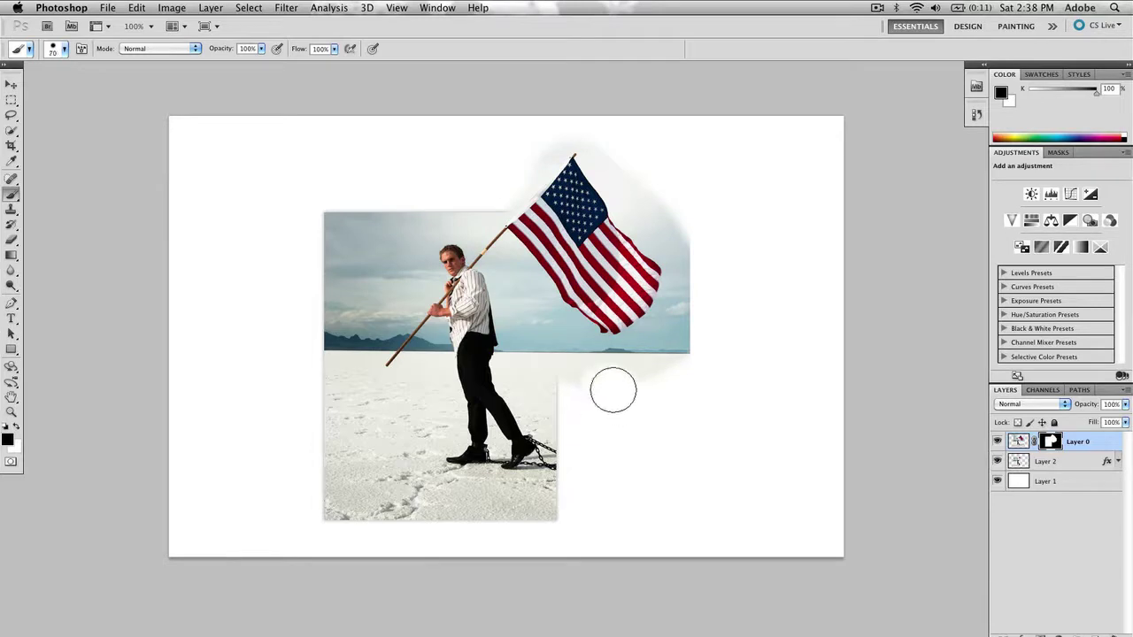
mouse_move(613, 390)
left_mouse_down()
mouse_move(559, 376)
mouse_move(581, 399)
mouse_move(548, 405)
mouse_move(565, 396)
mouse_move(565, 366)
mouse_move(533, 302)
mouse_move(563, 330)
left_mouse_up()
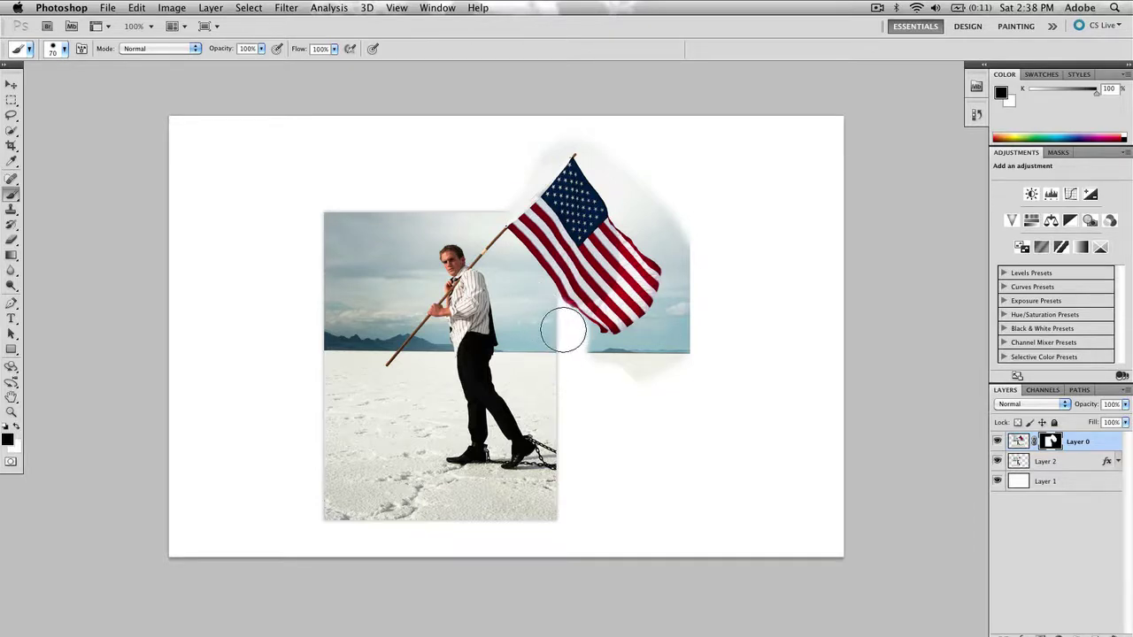
mouse_move(563, 330)
left_mouse_down()
mouse_move(585, 372)
mouse_move(568, 335)
mouse_move(597, 357)
mouse_move(629, 355)
mouse_move(661, 197)
mouse_move(437, 406)
left_mouse_up()
With a smaller brush, mask out the sky along the flag's lower, right and top edges
key("bracketleft")
key("bracketleft")
key("bracketleft")
key("bracketleft")
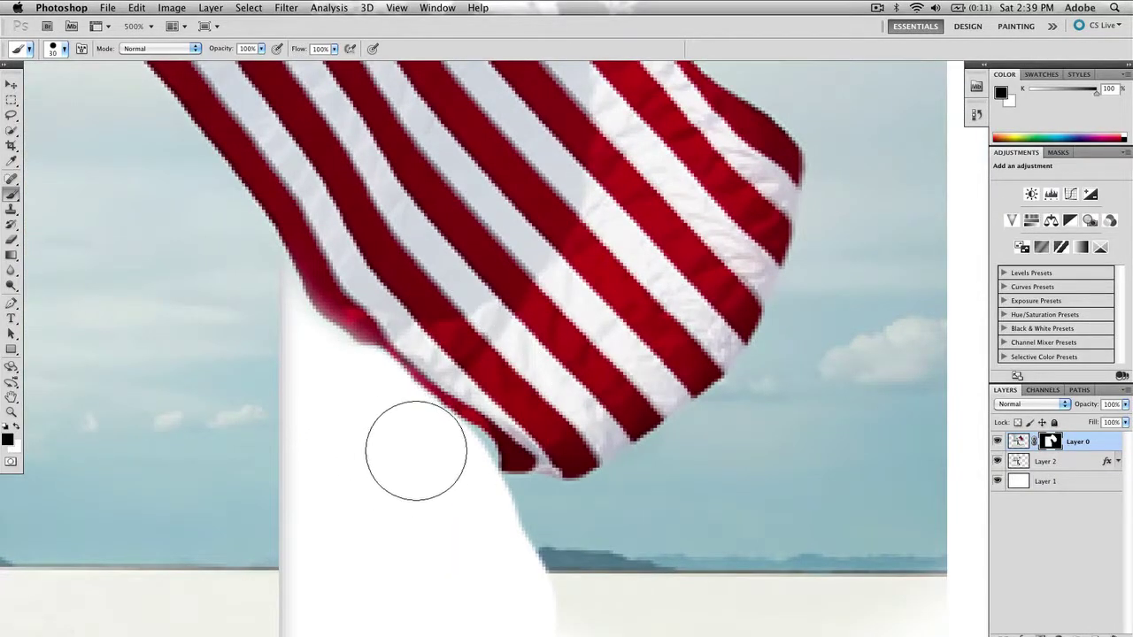
mouse_move(444, 468)
left_mouse_down()
mouse_move(435, 519)
mouse_move(510, 550)
mouse_move(520, 523)
mouse_move(541, 530)
mouse_move(478, 518)
mouse_move(631, 523)
mouse_move(628, 507)
mouse_move(616, 521)
mouse_move(651, 488)
mouse_move(722, 453)
mouse_move(686, 480)
mouse_move(790, 388)
mouse_move(750, 420)
mouse_move(810, 350)
mouse_move(783, 386)
mouse_move(846, 256)
mouse_move(853, 169)
mouse_move(840, 132)
left_mouse_up()
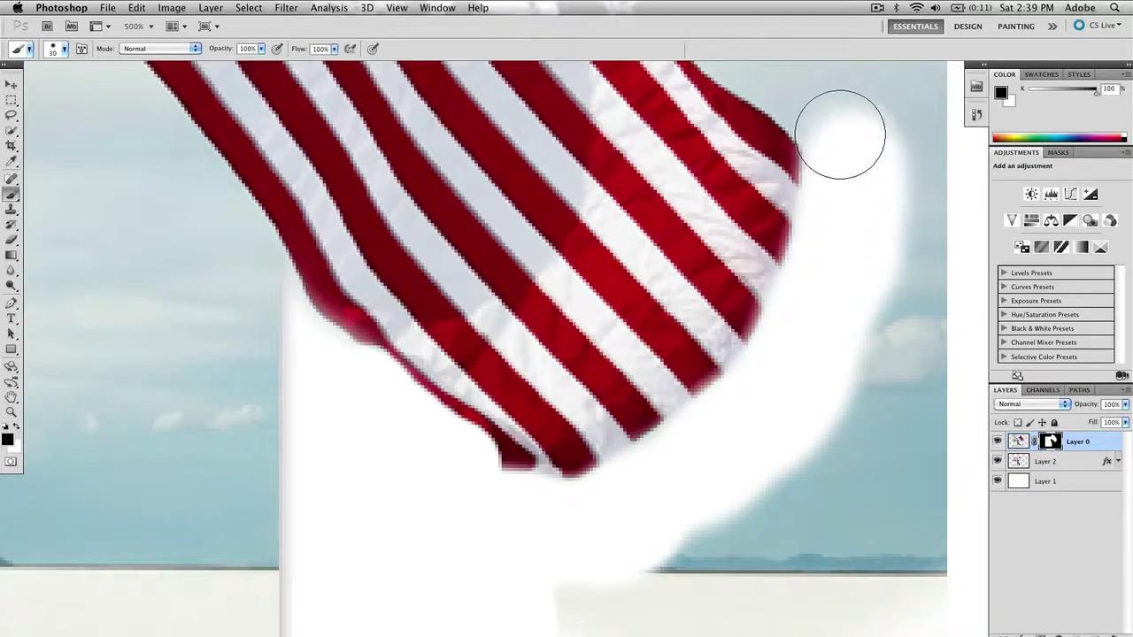
mouse_move(659, 347)
left_mouse_down()
mouse_move(641, 440)
mouse_move(581, 463)
mouse_move(539, 311)
mouse_move(546, 271)
mouse_move(667, 354)
mouse_move(686, 384)
left_mouse_up()
left_click(550, 276)
left_click_drag(492, 208, 611, 369)
mouse_move(543, 293)
left_mouse_down()
mouse_move(563, 351)
mouse_move(711, 476)
mouse_move(700, 465)
left_mouse_up()
left_click_drag(536, 228, 559, 274)
mouse_move(445, 149)
left_mouse_down()
mouse_move(579, 334)
mouse_move(649, 469)
left_mouse_up()
Mask out the grey fringe and haze along the flag's left side and fly end
left_click_drag(481, 232, 643, 395)
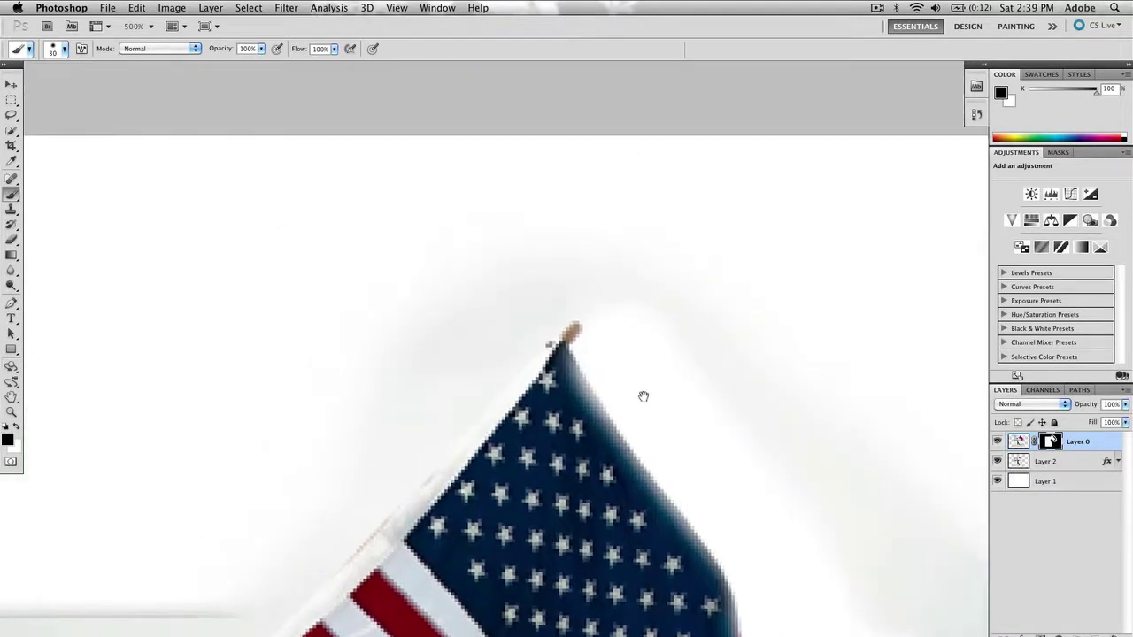
mouse_move(493, 298)
left_mouse_down()
mouse_move(519, 304)
mouse_move(393, 443)
mouse_move(431, 421)
mouse_move(393, 422)
mouse_move(539, 203)
left_mouse_up()
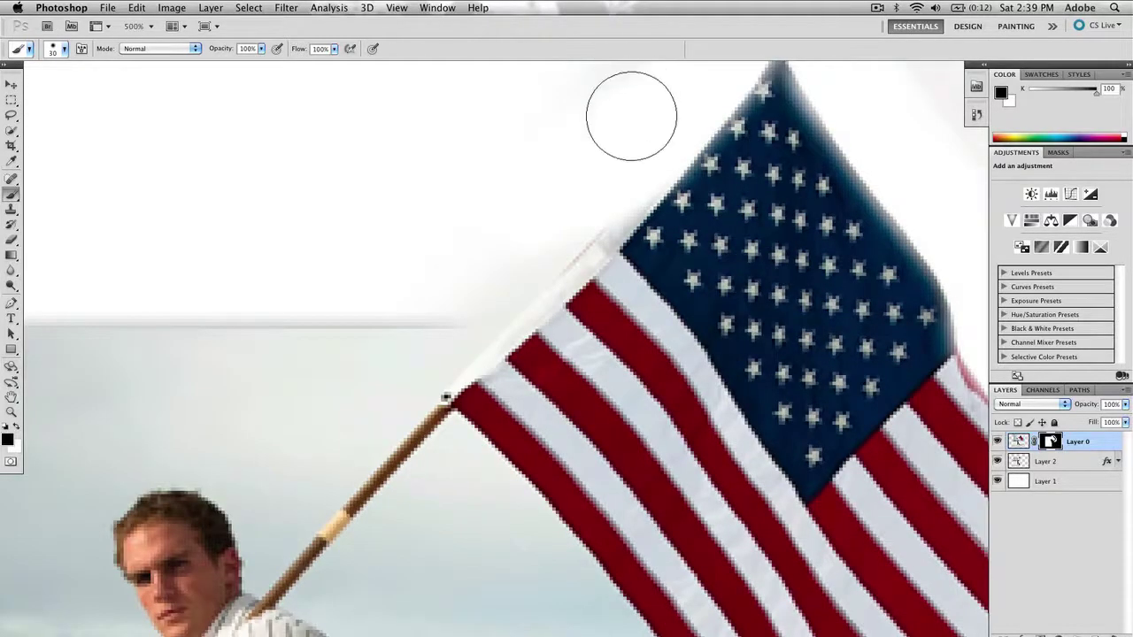
mouse_move(509, 239)
left_mouse_down()
mouse_move(479, 283)
mouse_move(438, 312)
mouse_move(480, 281)
left_mouse_up()
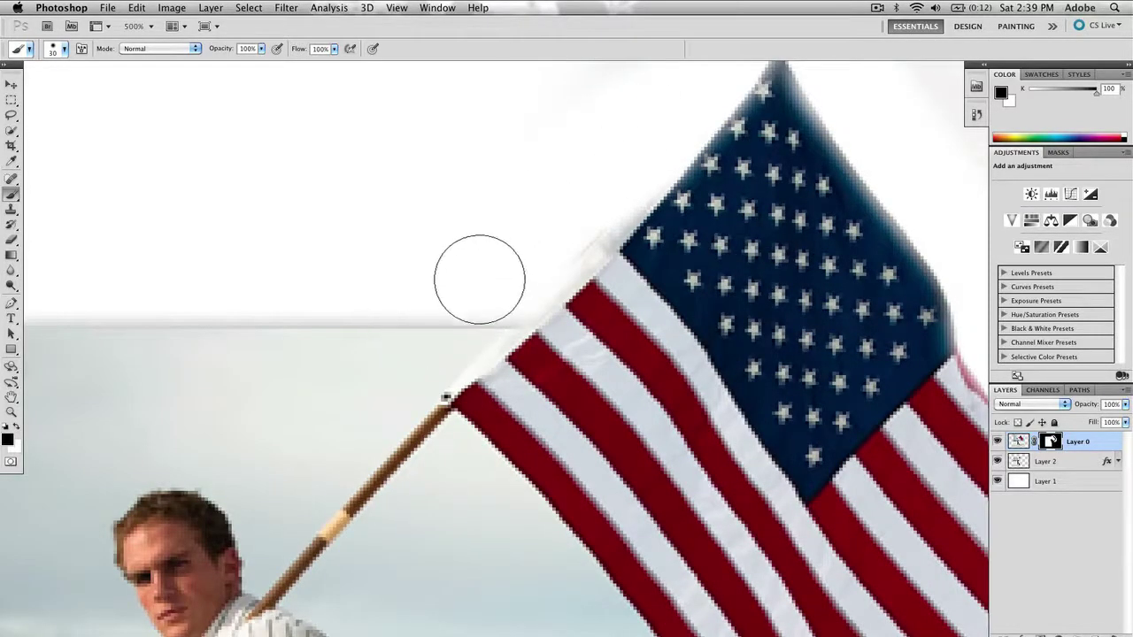
left_click_drag(506, 197, 301, 346)
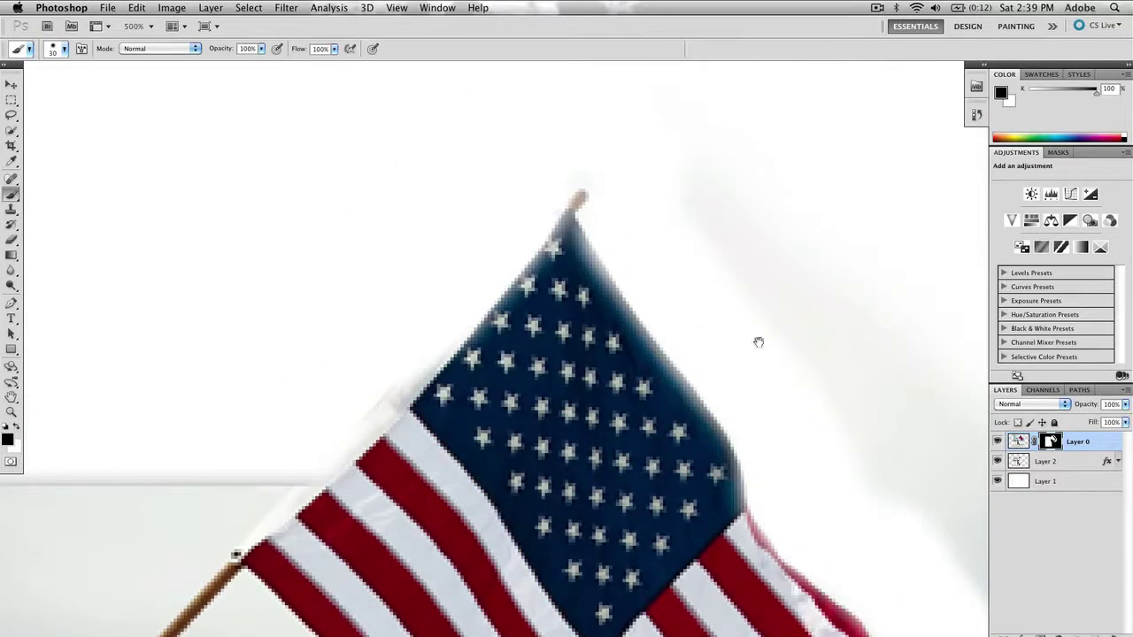
mouse_move(756, 339)
left_mouse_down()
mouse_move(446, 215)
mouse_move(458, 266)
left_mouse_up()
At 100% view, mask out the leftover haze right of the flag with a 70 px brush
key("bracketleft")
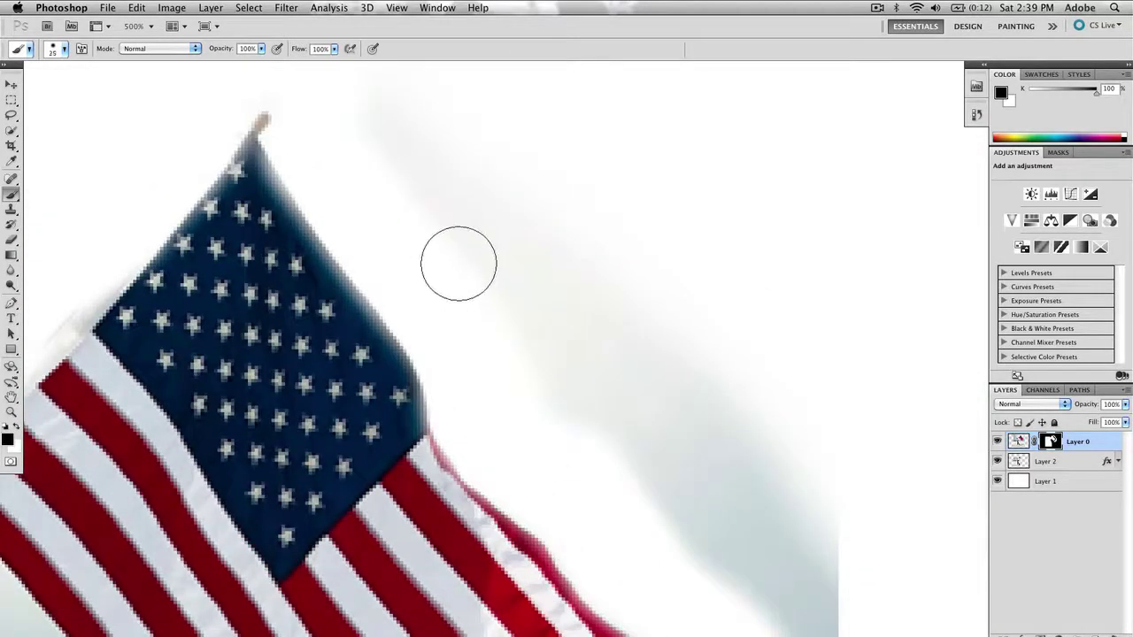
key("super+1")
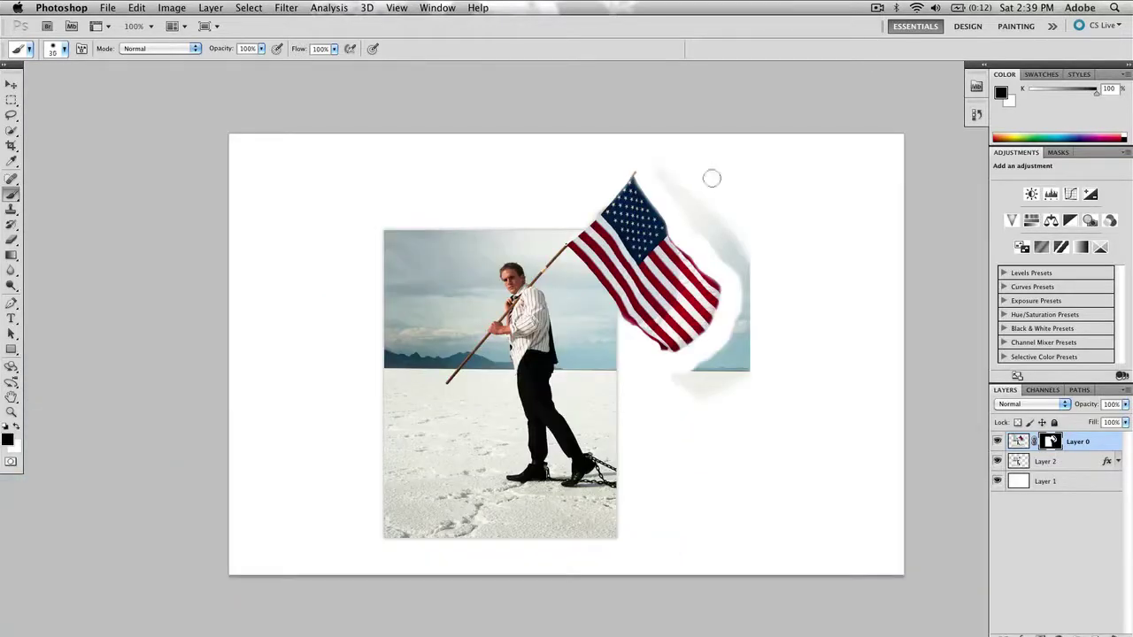
key("bracketright")
key("bracketright")
key("bracketright")
mouse_move(657, 159)
left_mouse_down()
mouse_move(716, 241)
mouse_move(736, 256)
mouse_move(754, 234)
mouse_move(762, 326)
mouse_move(725, 396)
mouse_move(723, 356)
mouse_move(751, 351)
mouse_move(718, 372)
left_mouse_up()
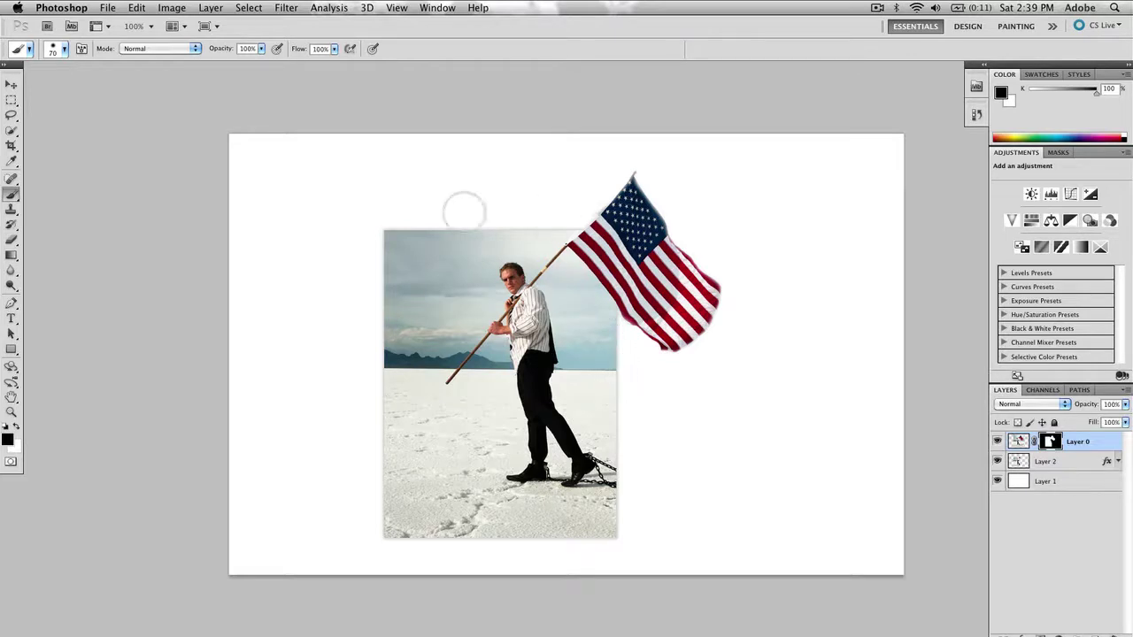
Give Layer 2 a 5 px white Stroke positioned Inside
double_click(1098, 462)
left_click(700, 370)
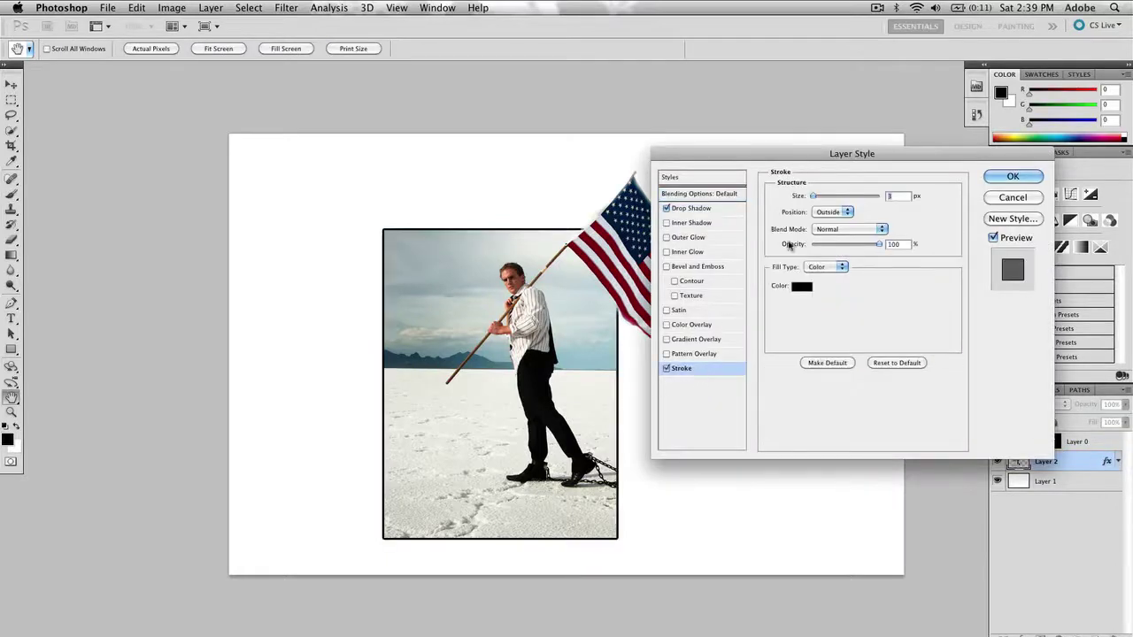
left_click(832, 212)
left_click(828, 224)
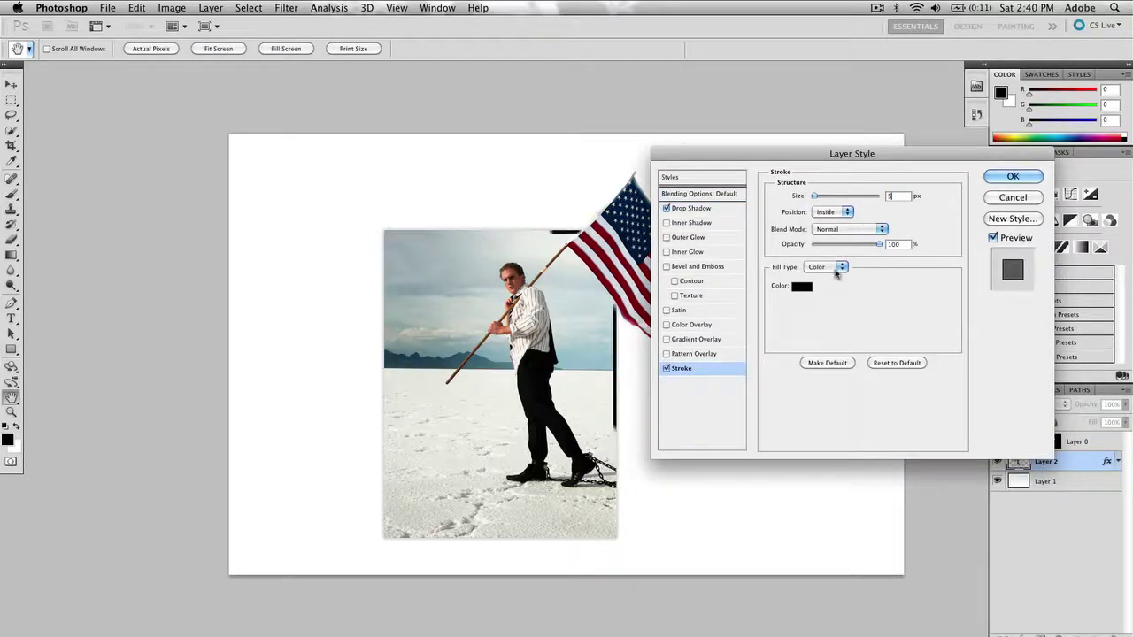
left_click(801, 286)
left_click(387, 223)
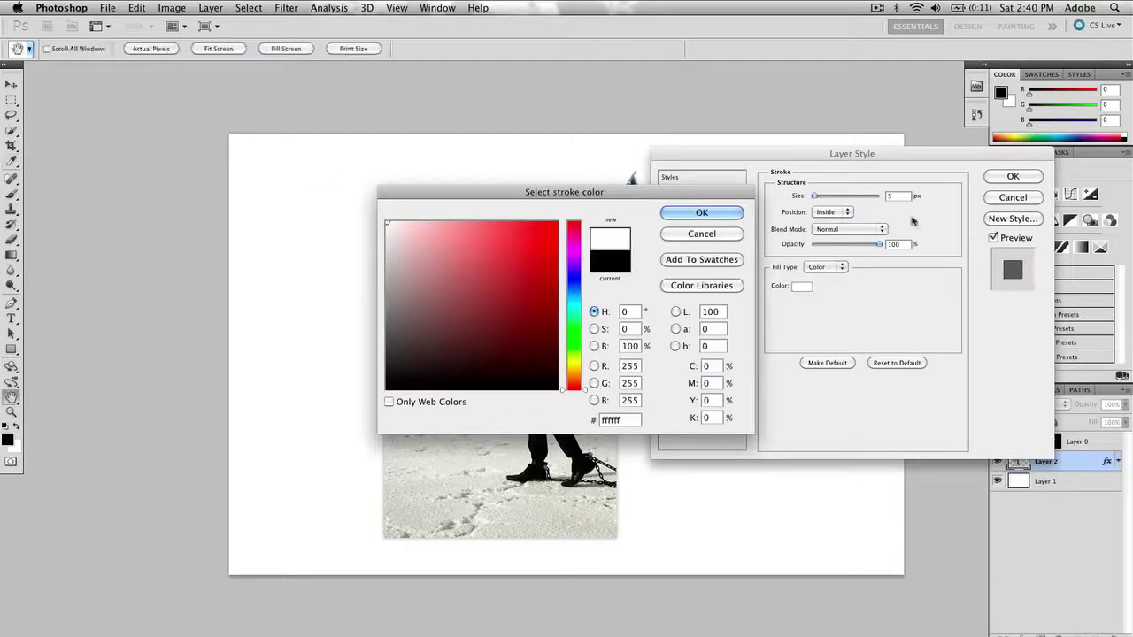
left_click(701, 212)
left_click(1012, 176)
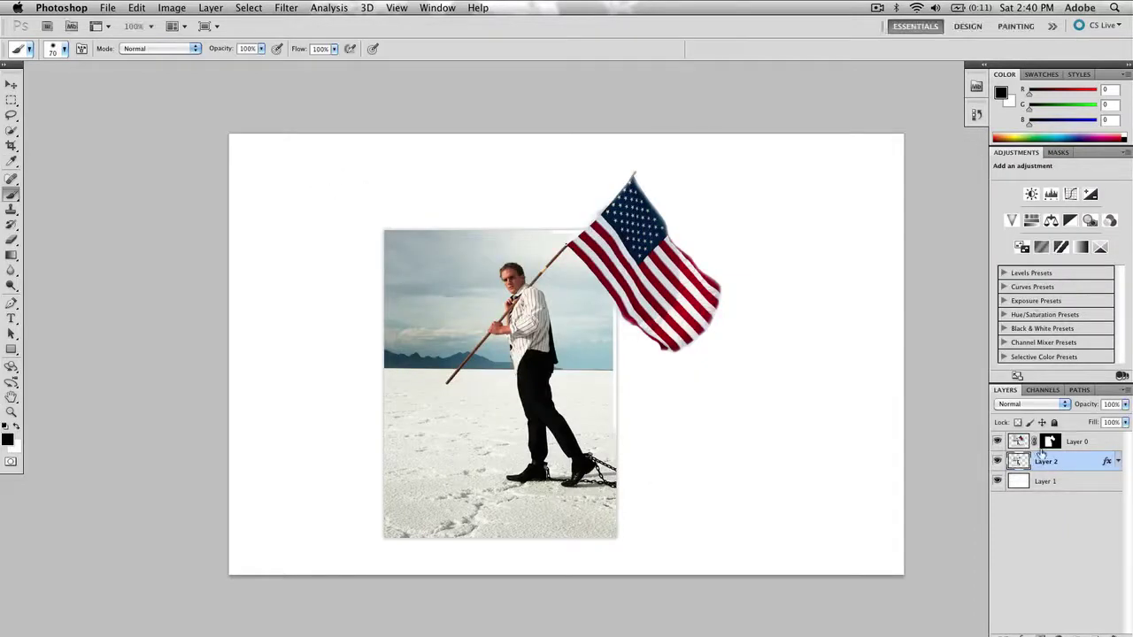
left_click(1050, 441)
Paint Layer 0's mask black along the photo's left, bottom and right edges to reveal the white border
key("x")
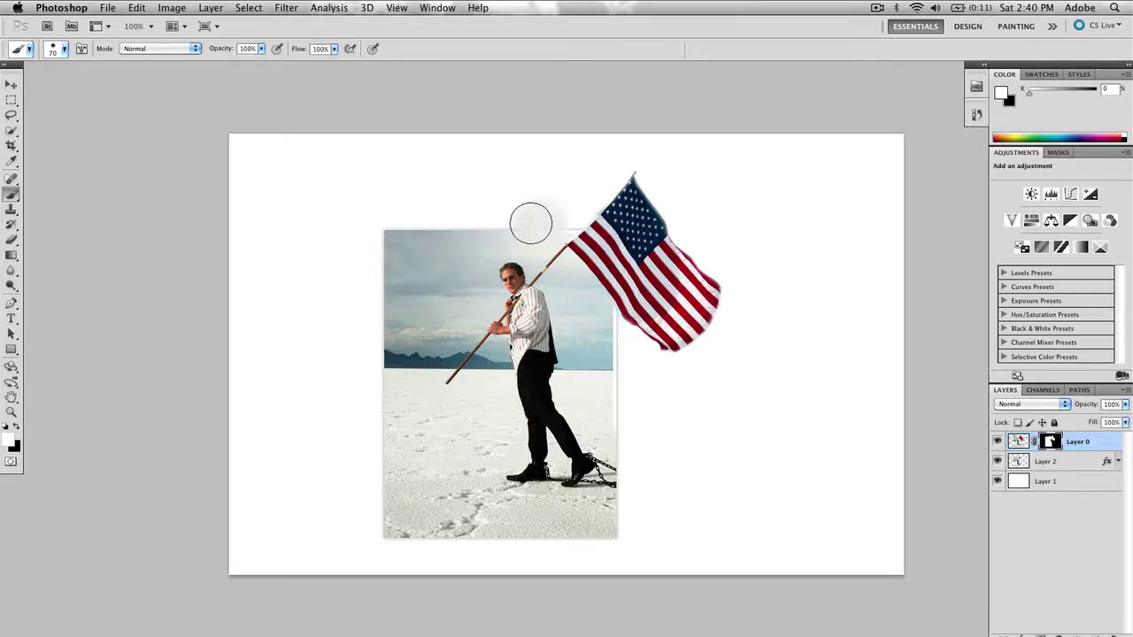
key("x")
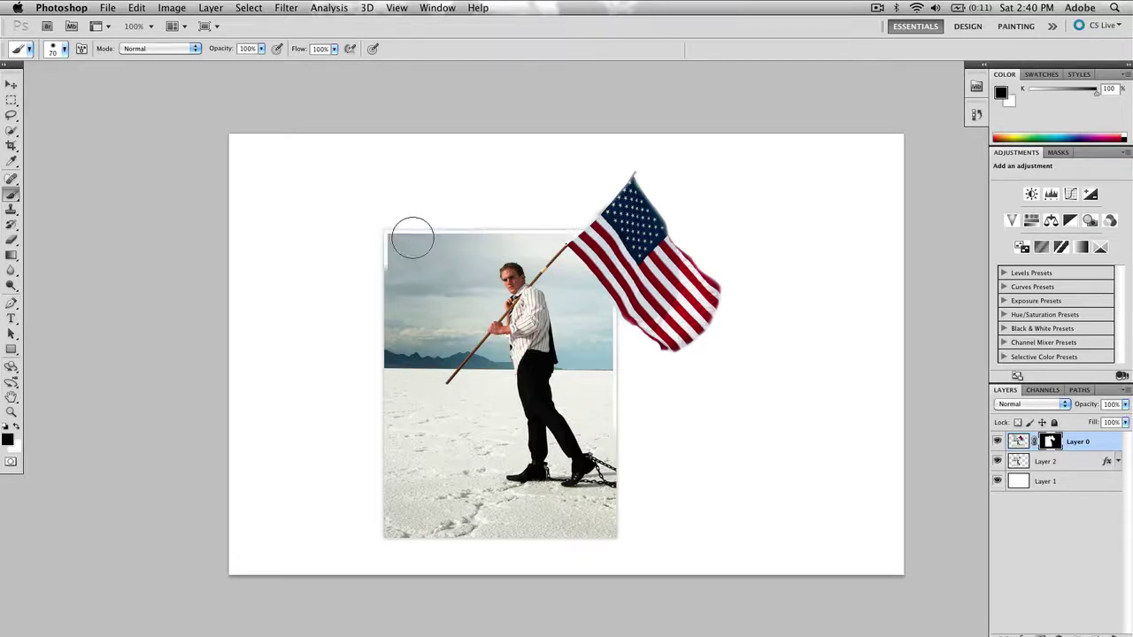
mouse_move(412, 239)
left_mouse_down()
mouse_move(378, 426)
mouse_move(379, 306)
mouse_move(377, 559)
mouse_move(474, 542)
mouse_move(535, 550)
mouse_move(626, 526)
mouse_move(596, 309)
left_mouse_up()
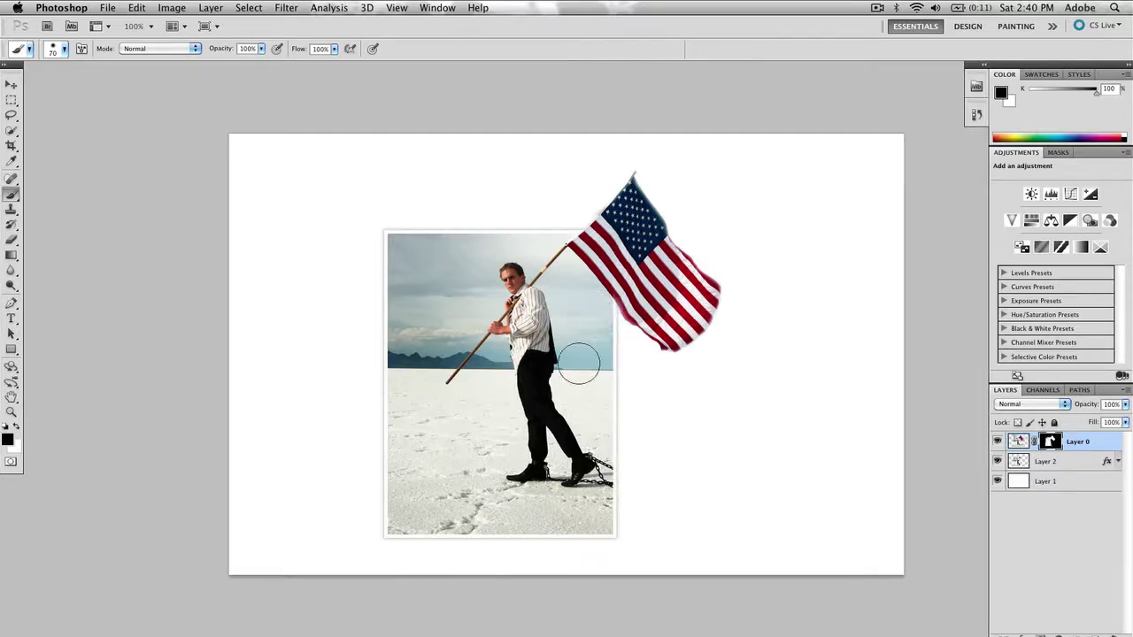
left_click_drag(579, 362, 615, 345)
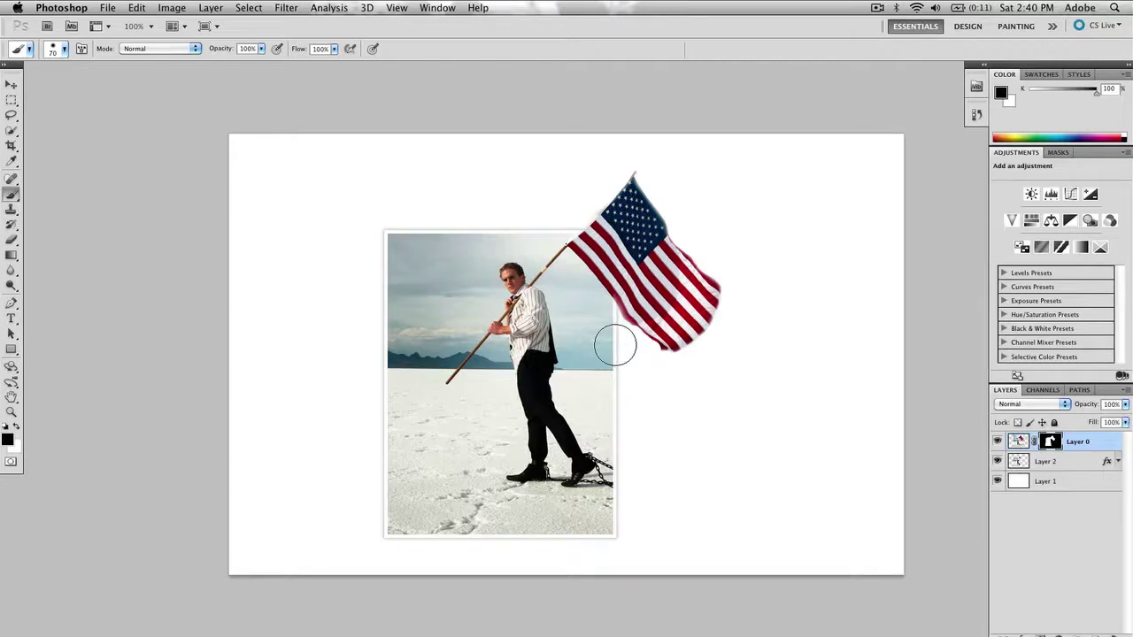